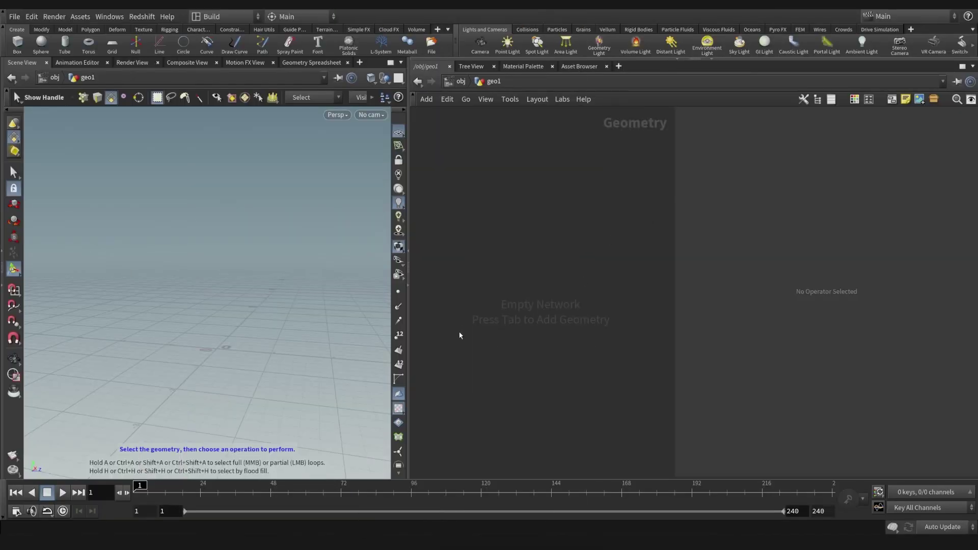
Step: Add a Grid node, grid1, to the geo1 network and view it at an angle
key(Escape)
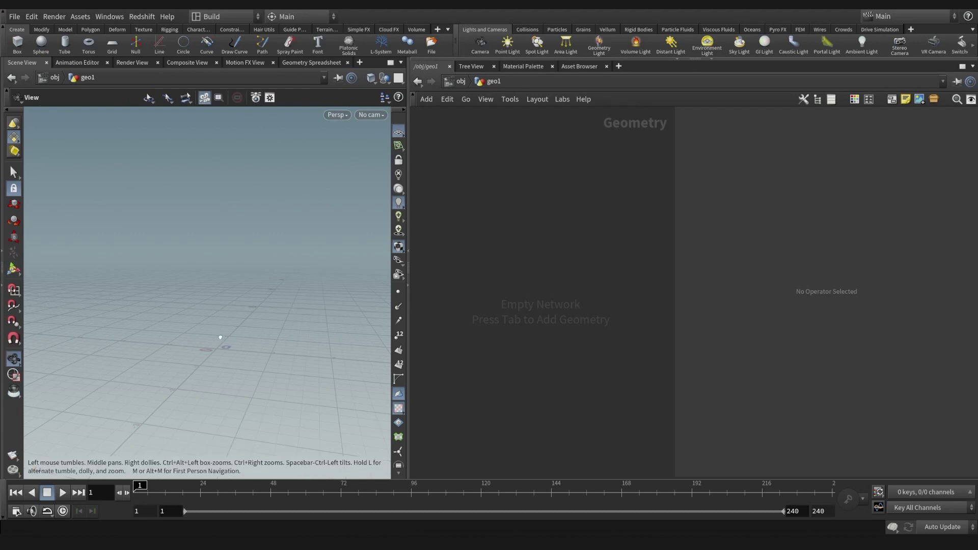
key(s)
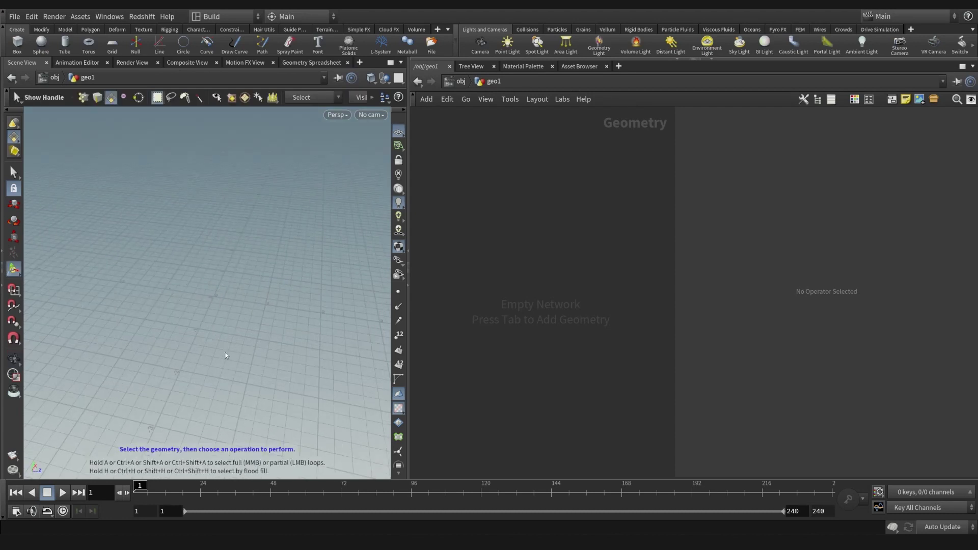
drag(484, 225, 496, 321)
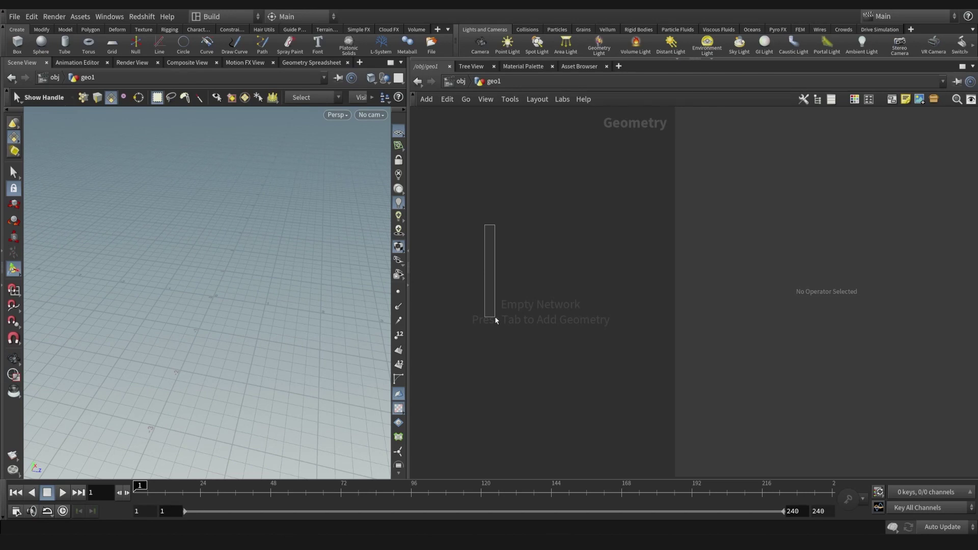
drag(496, 319, 493, 312)
key(Tab)
text(grid)
key(Return)
click(483, 301)
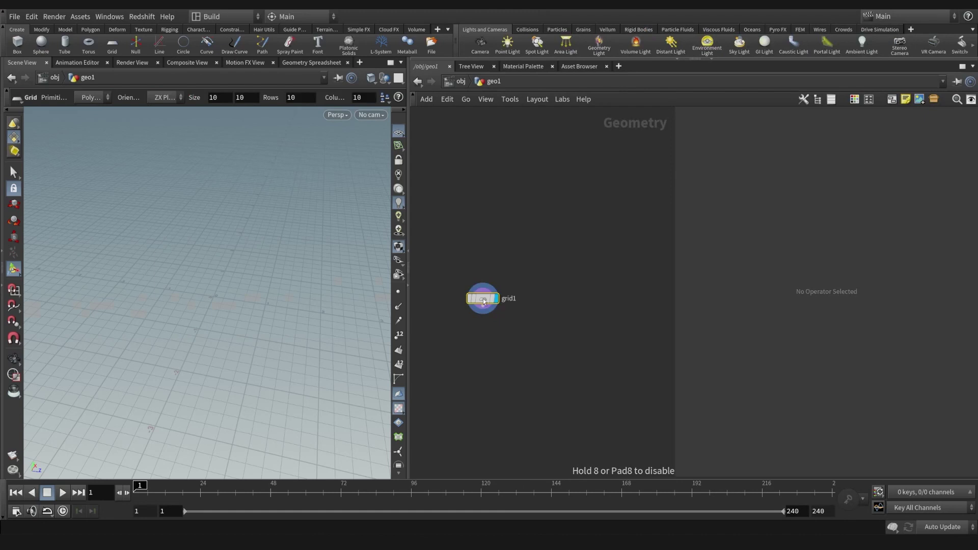
drag(476, 223, 501, 332)
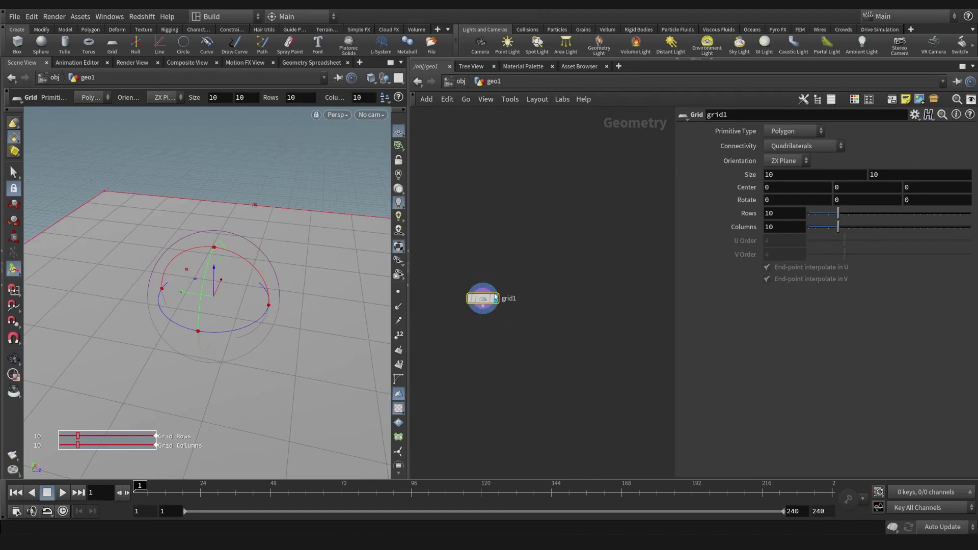
drag(493, 291, 529, 197)
key(Escape)
drag(214, 255, 228, 276)
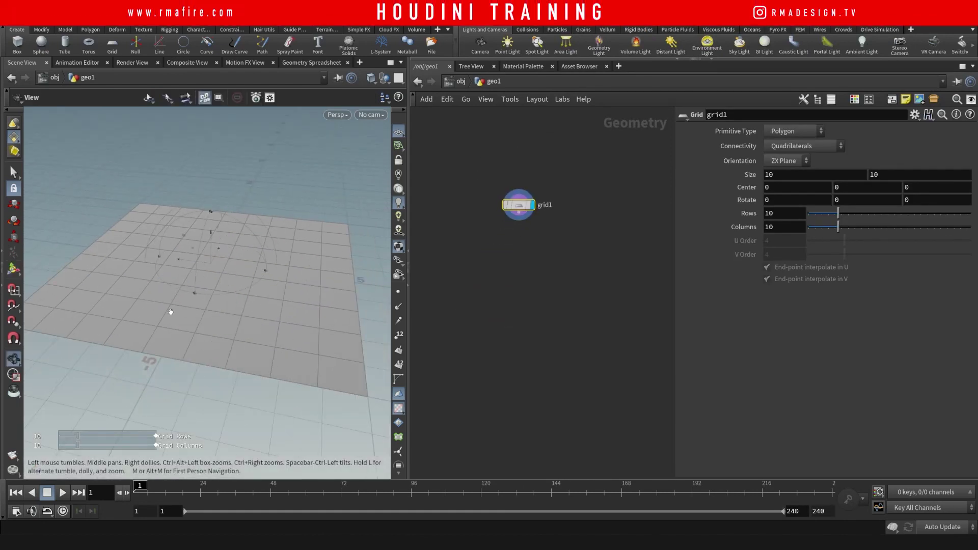
key(Return)
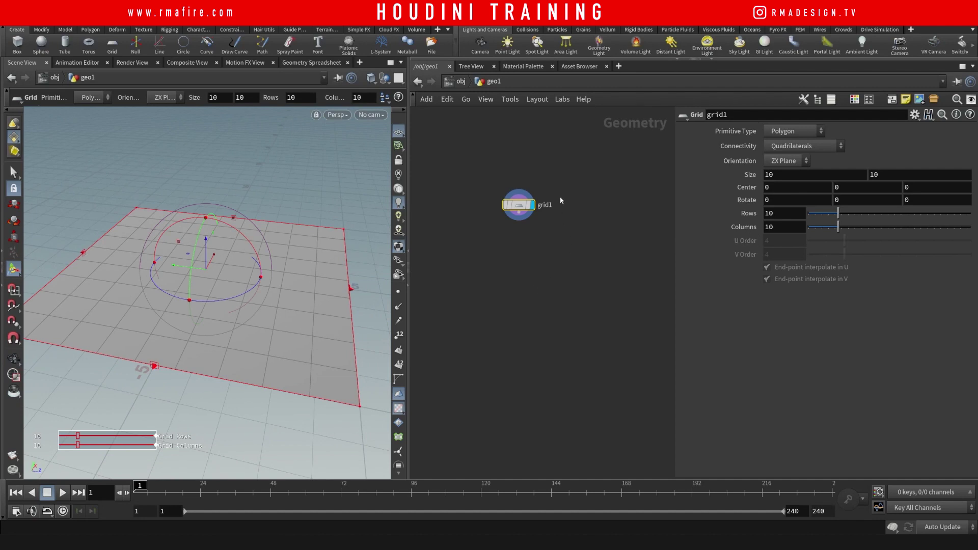
Step: Make Columns a relative reference to Rows and set Rows to 222
right_click(782, 211)
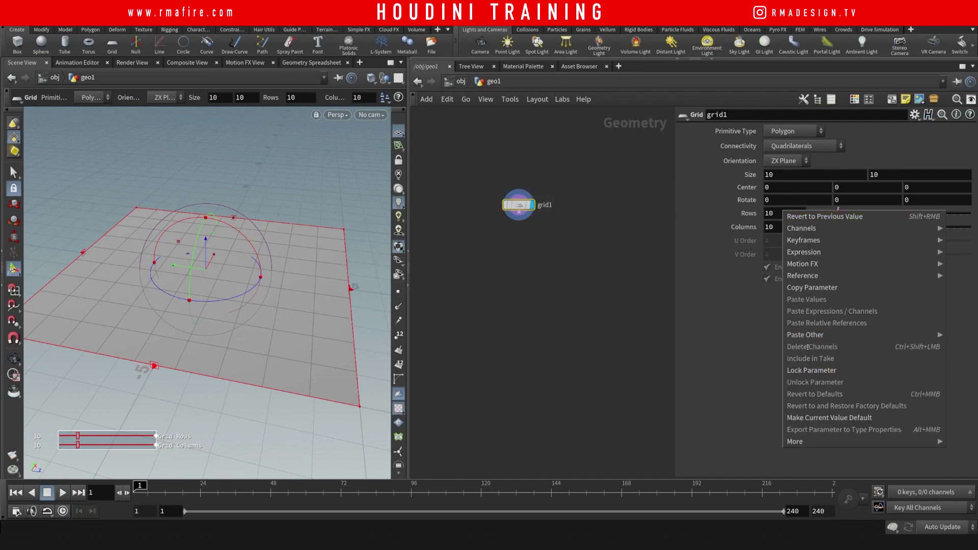
click(812, 287)
right_click(787, 228)
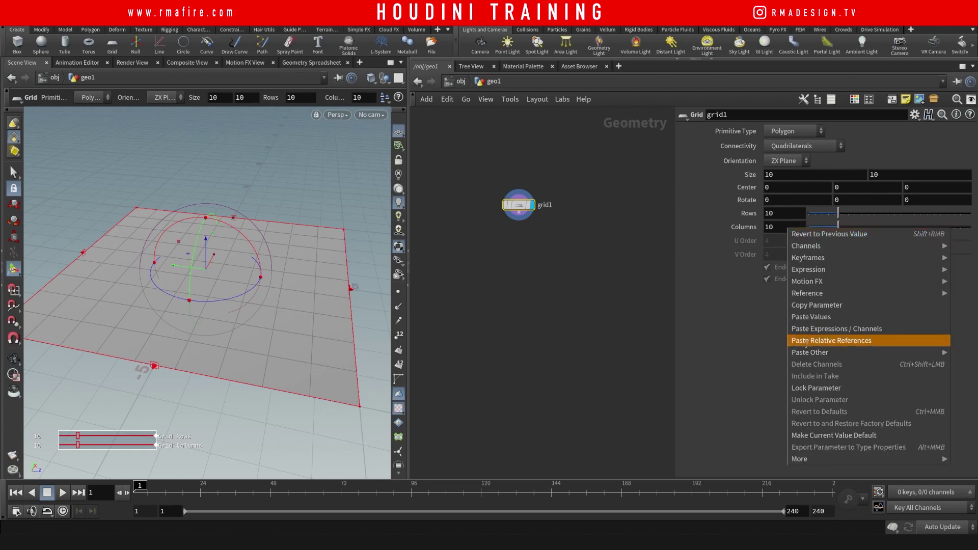
click(810, 340)
double_click(783, 213)
text(22)
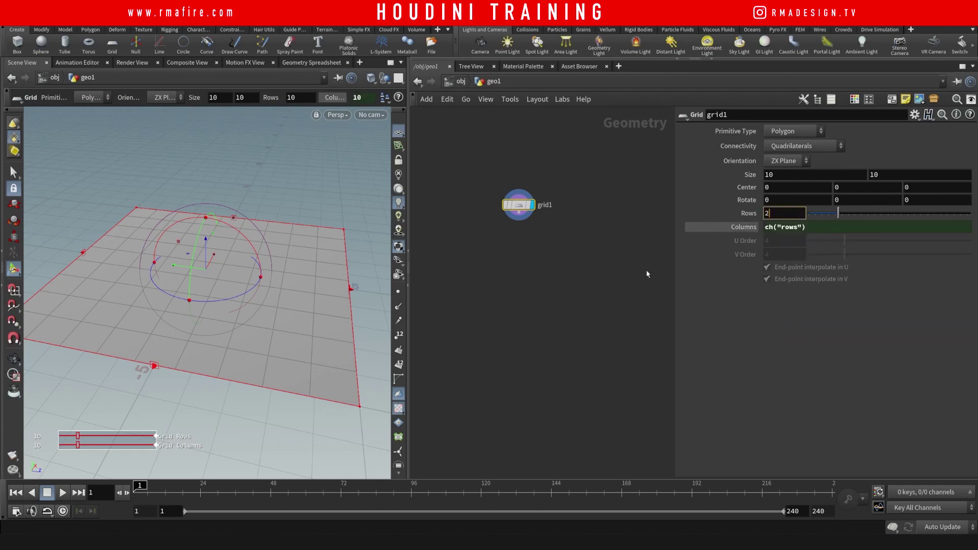
key(Return)
text(22)
key(Return)
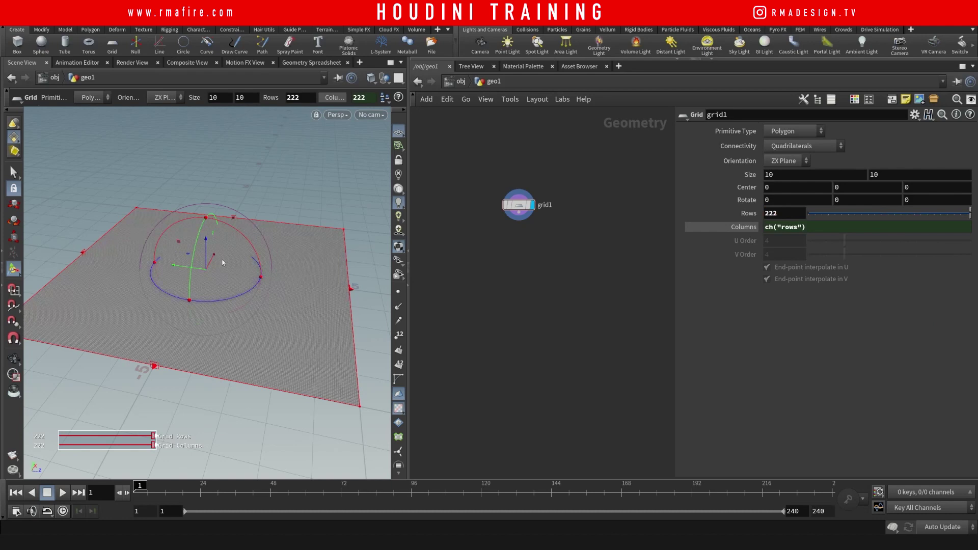
Step: Add attribvop1 wired directly under grid1, with its display flag on
scroll(531, 232, up, 3)
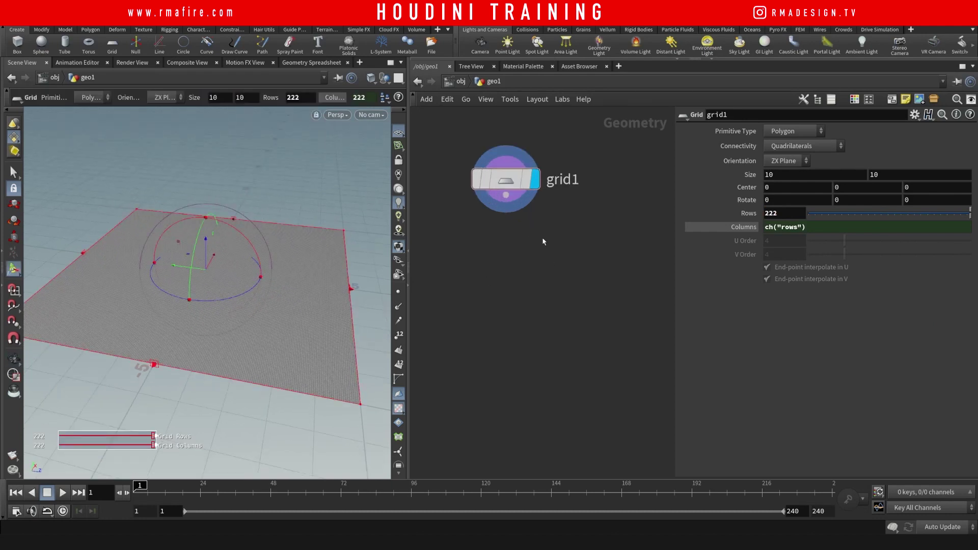
key(Tab)
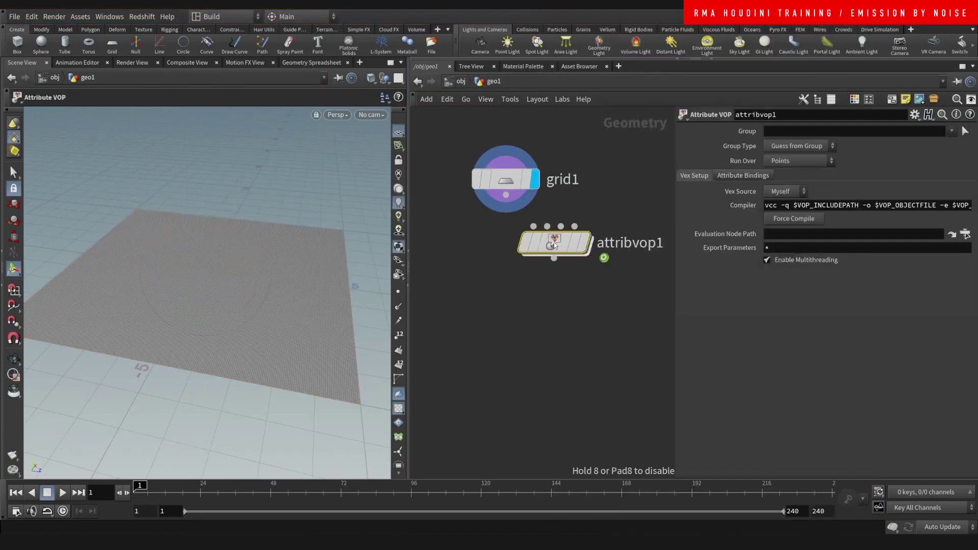
scroll(483, 237, up, 1)
click(594, 243)
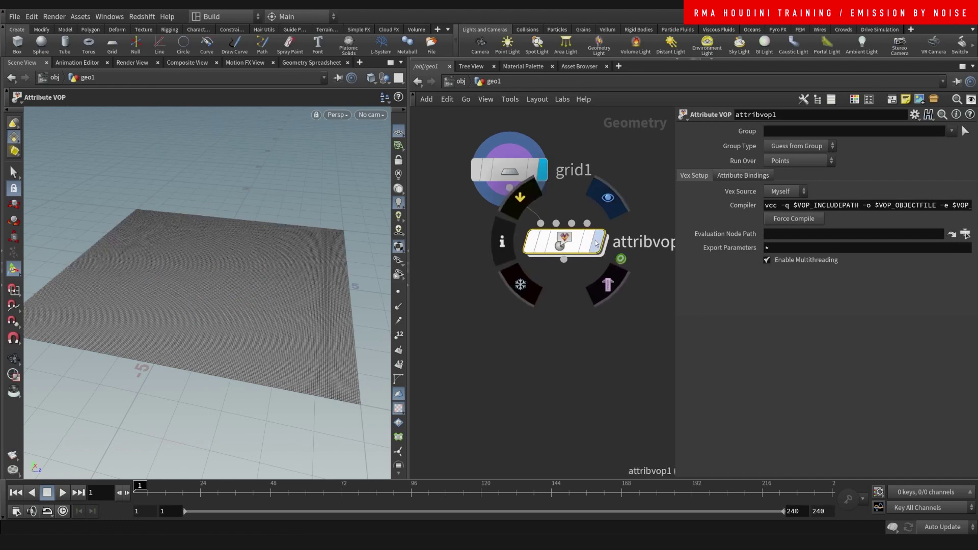
drag(586, 243, 531, 255)
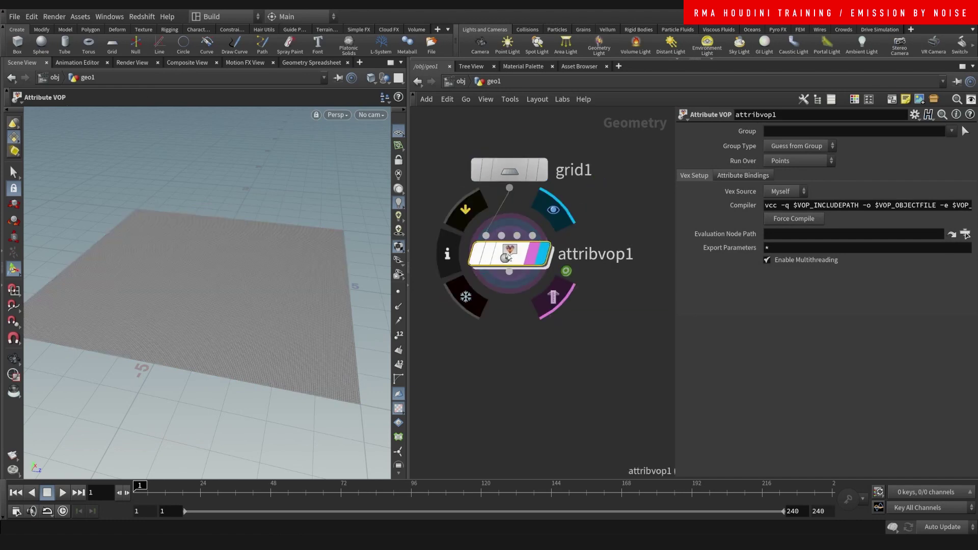
Step: Inside attribvop1, add a Turbulent Noise fed by P and driving Cd
double_click(509, 254)
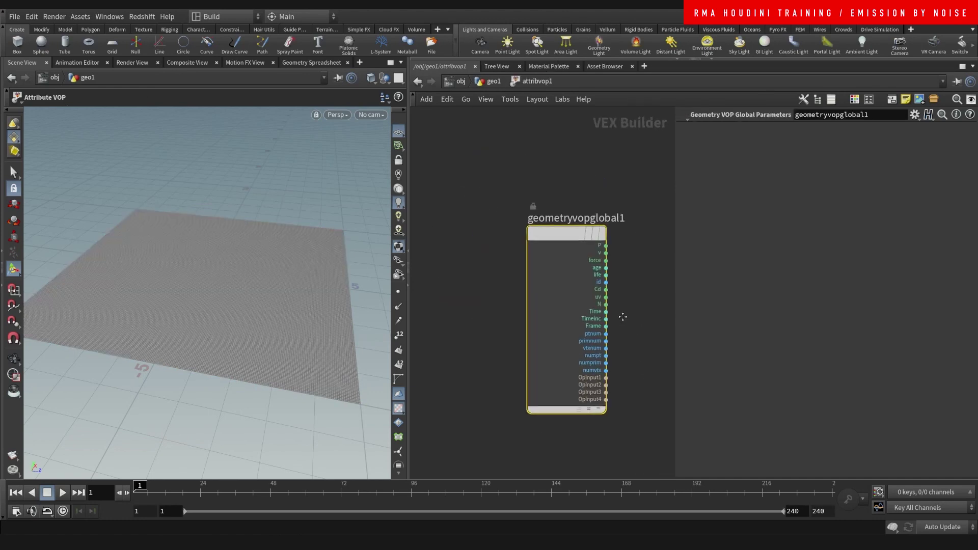
key(Tab)
text(turb)
key(Return)
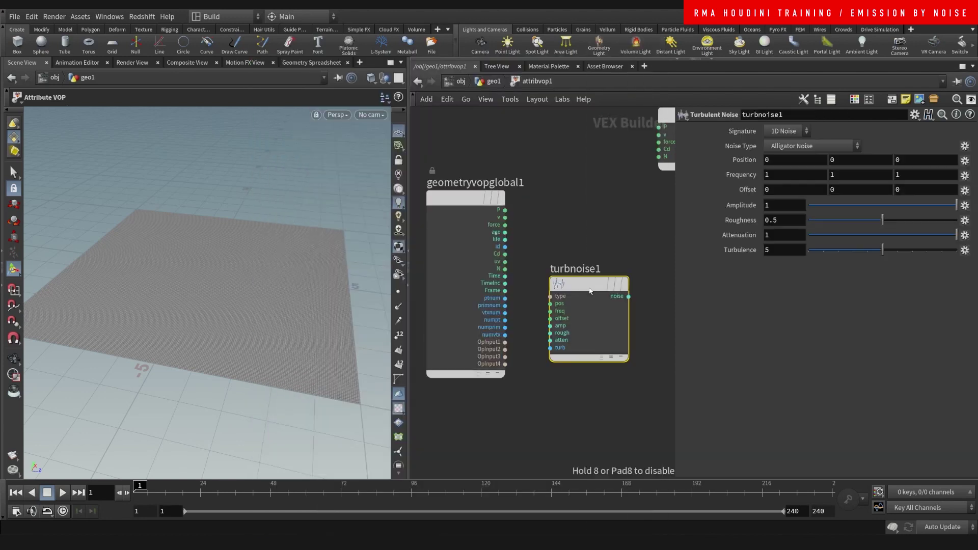
click(505, 210)
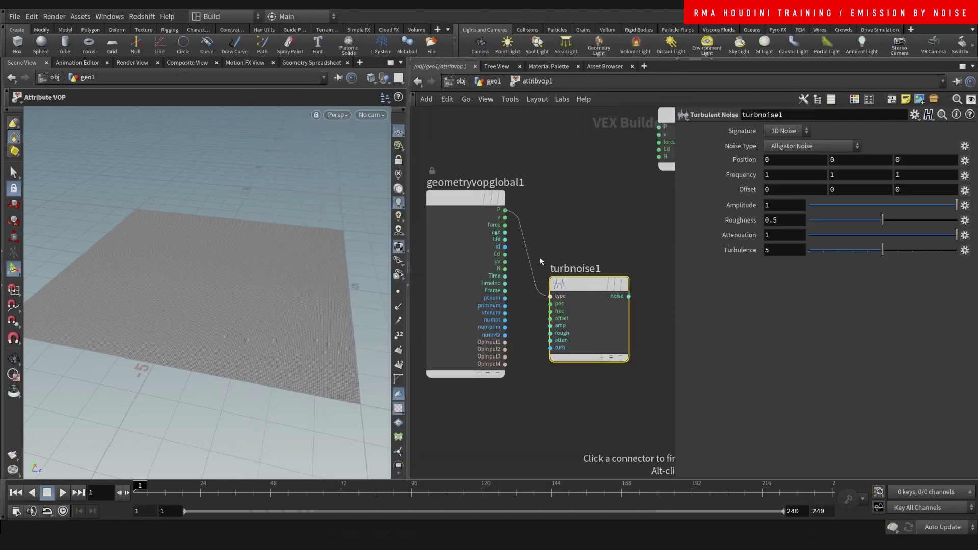
click(550, 304)
drag(586, 297, 571, 262)
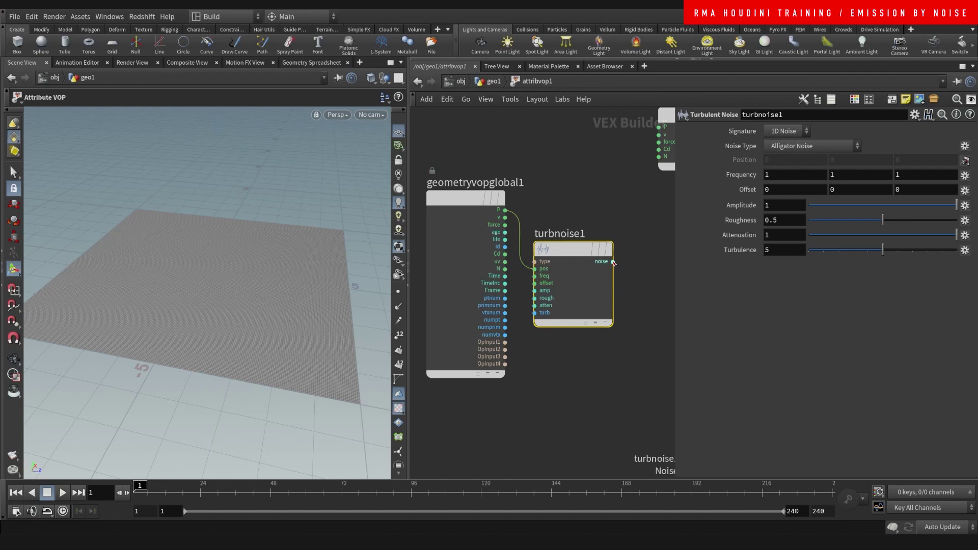
click(628, 296)
click(659, 149)
Step: Promote all of turbnoise1's inputs to parameters with Create Input Parameters
key(Escape)
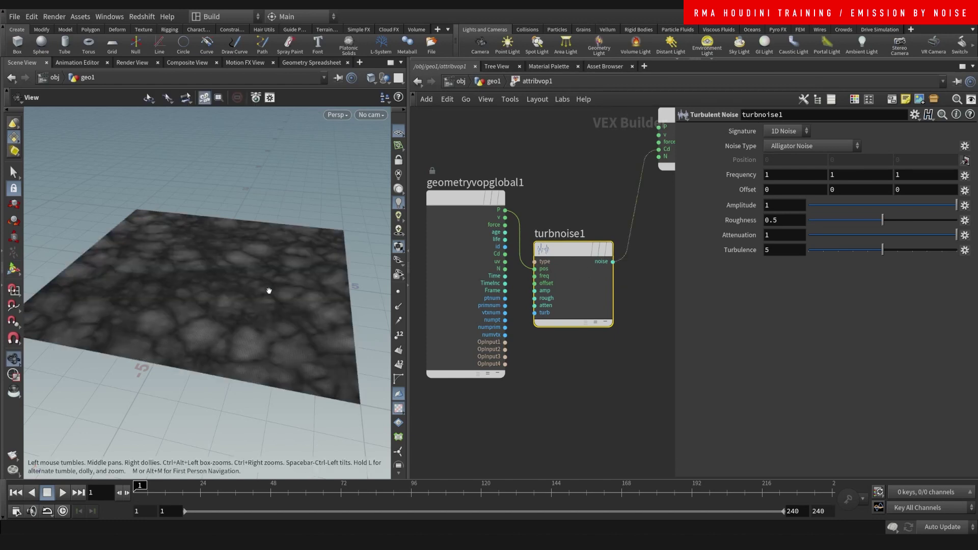
scroll(269, 292, up, 2)
scroll(270, 291, up, 1)
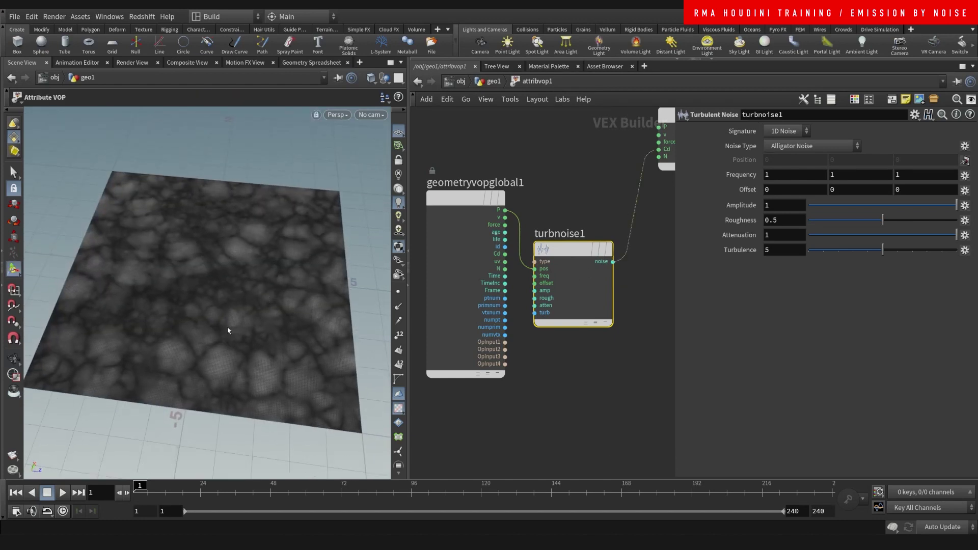
scroll(242, 294, up, 2)
drag(242, 294, 240, 282)
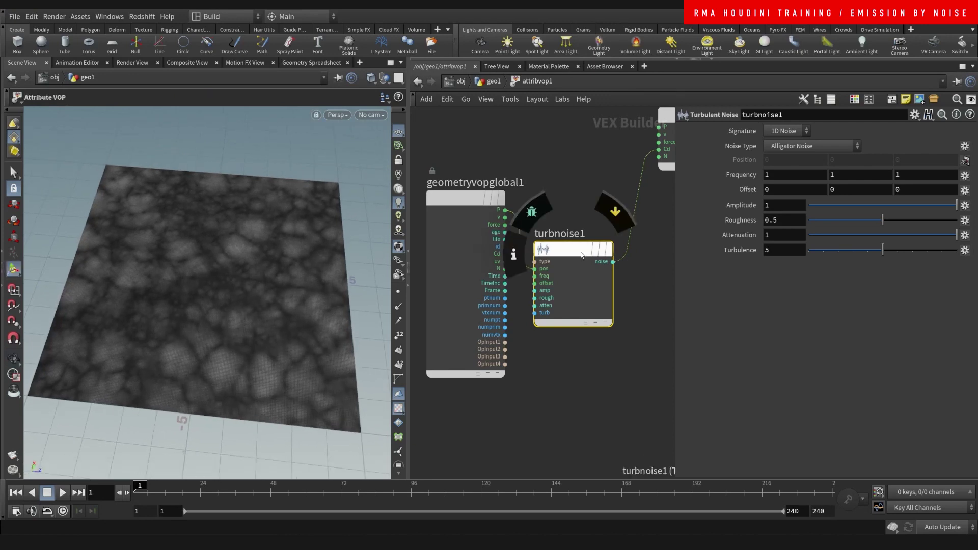
middle_click(568, 253)
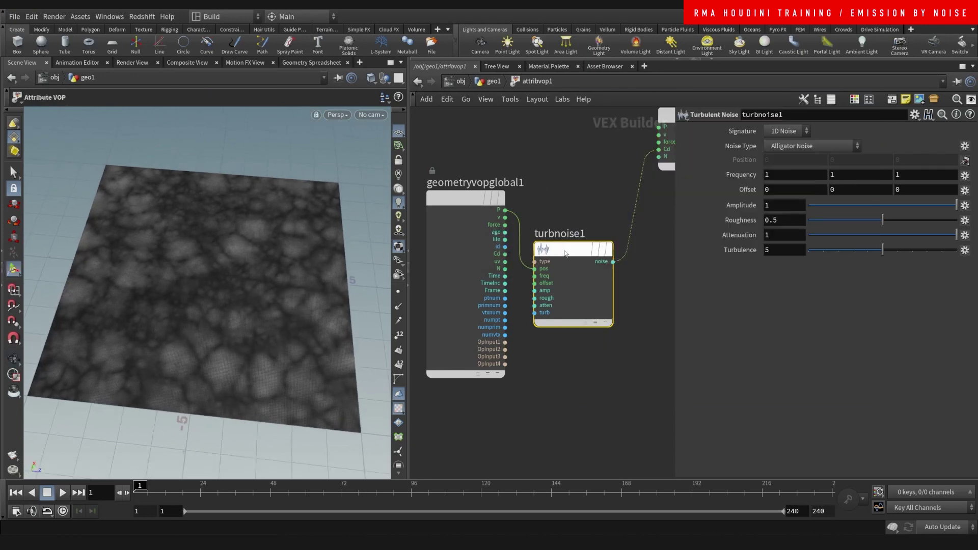
right_click(566, 248)
mouse_move(593, 296)
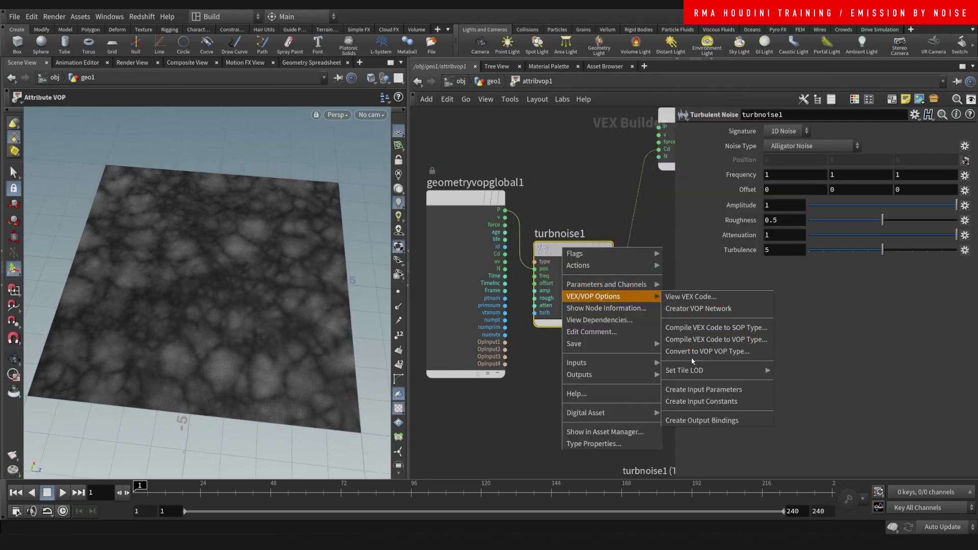
click(713, 391)
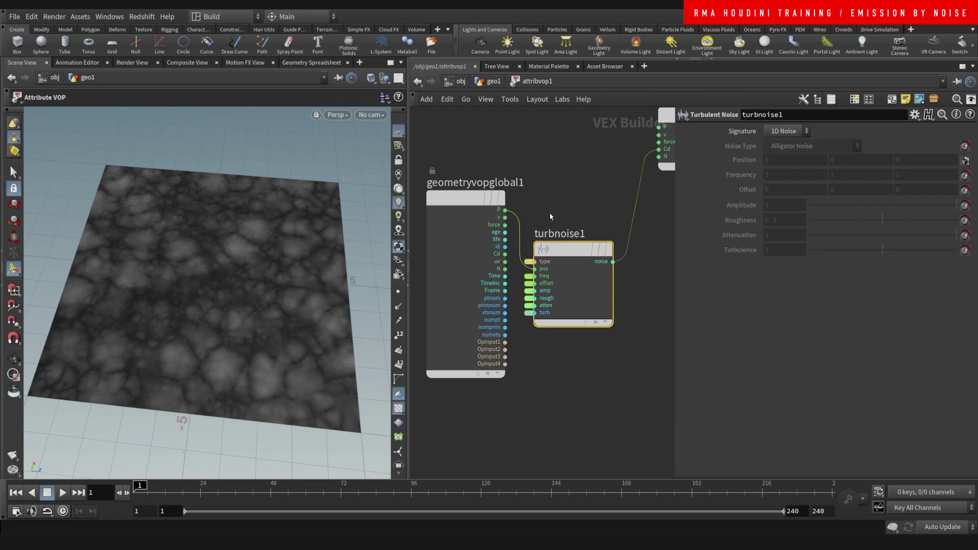
Step: Back in geo1, raise attribvop1's noise Amplitude to 6
click(487, 81)
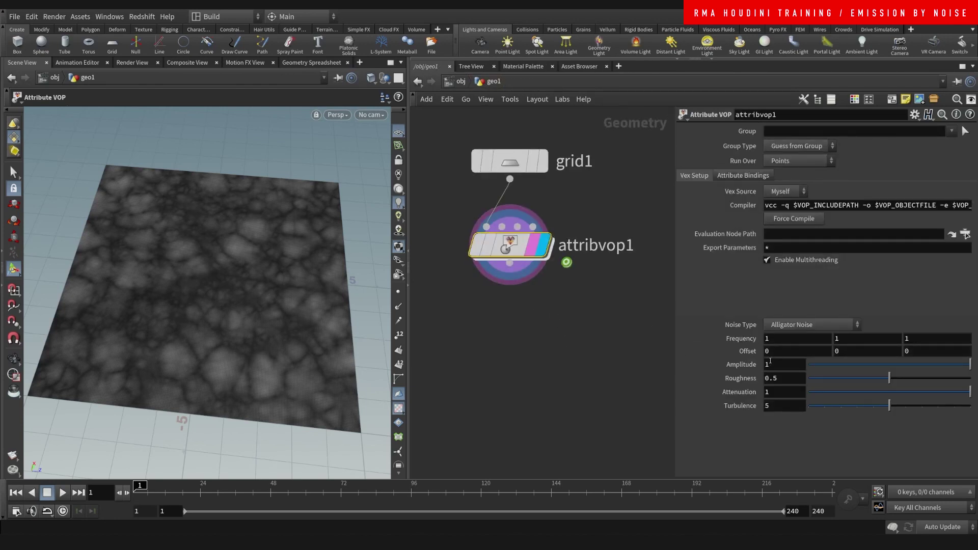
middle_drag(767, 365, 774, 341)
middle_drag(539, 350, 545, 309)
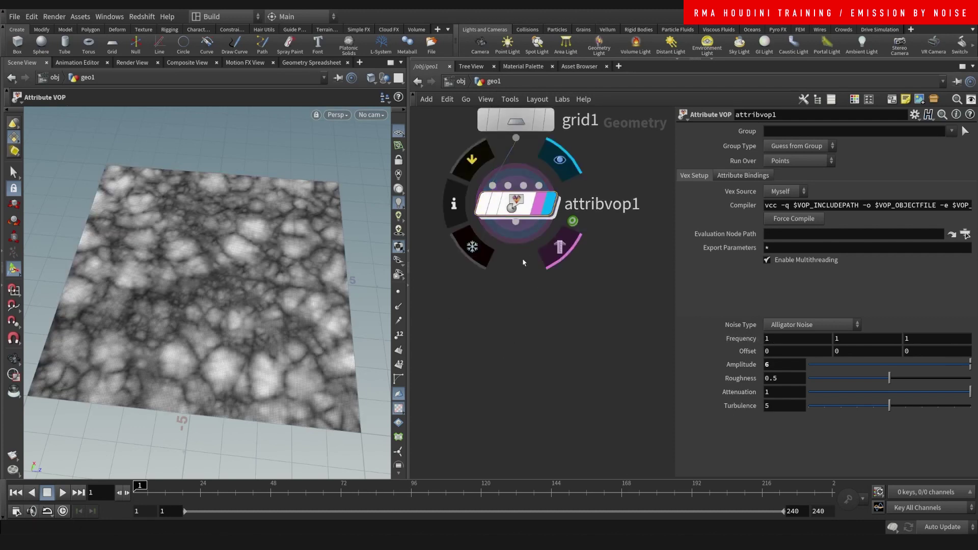
Step: Animate all three Offset values with $F*.1, preview playback, then return to frame 1
double_click(776, 350)
text($F)
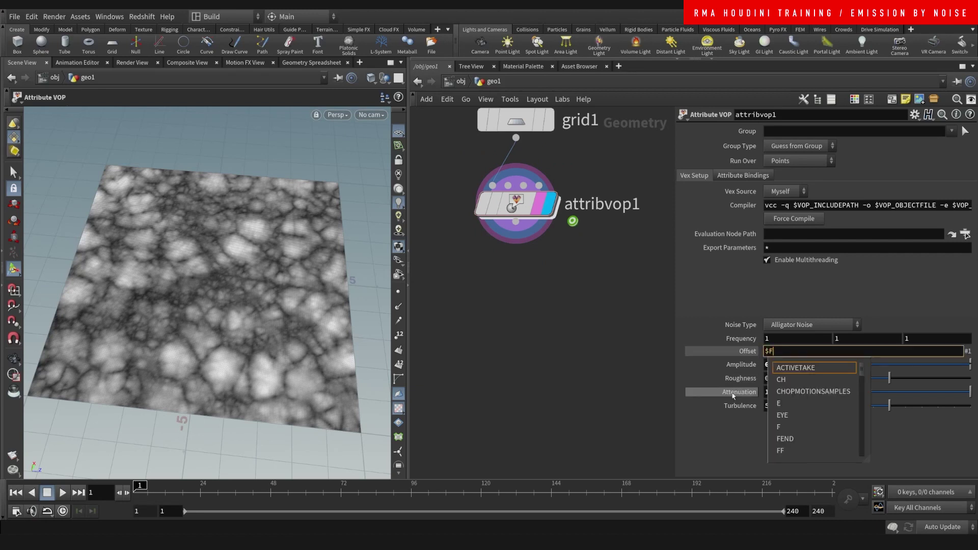
key(Return)
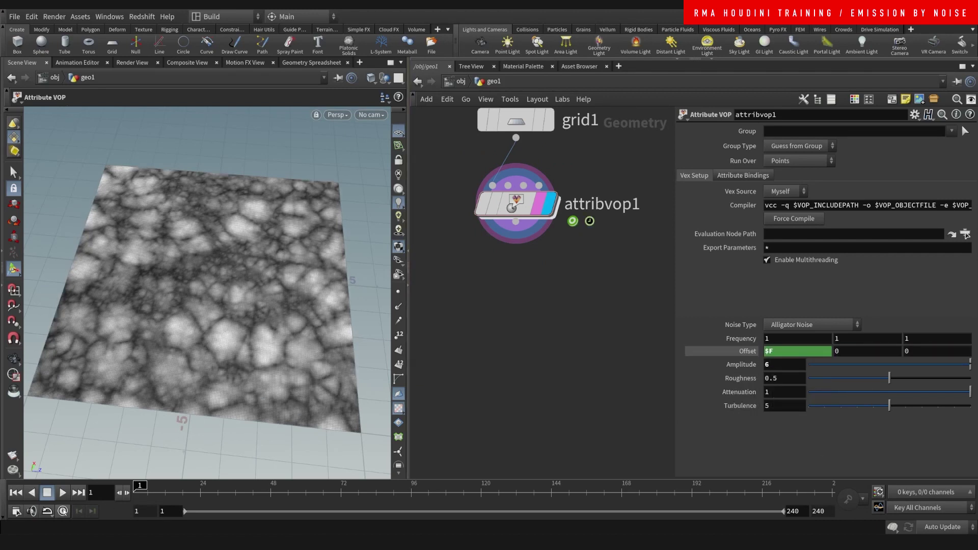
click(63, 494)
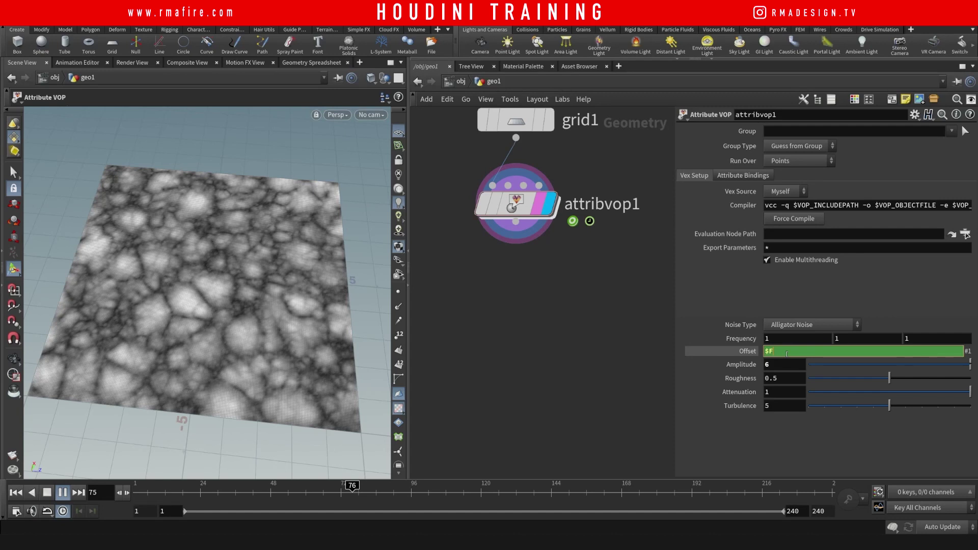
text(*.1)
key(Return)
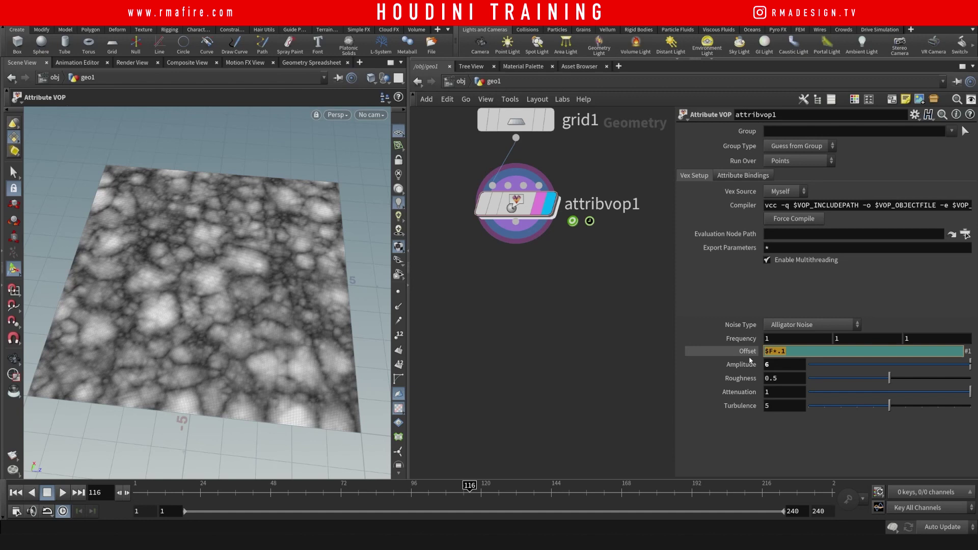
key(Return)
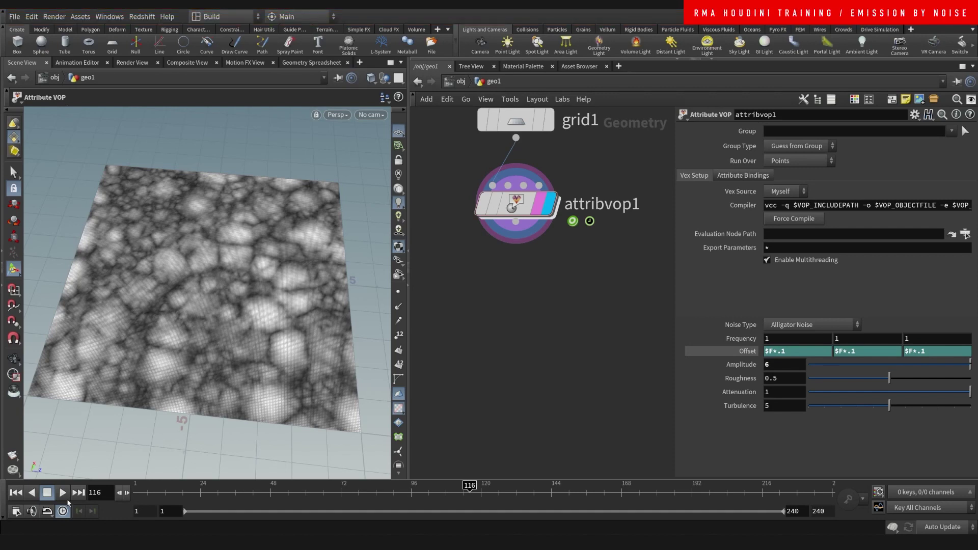
key(ctrl+Up)
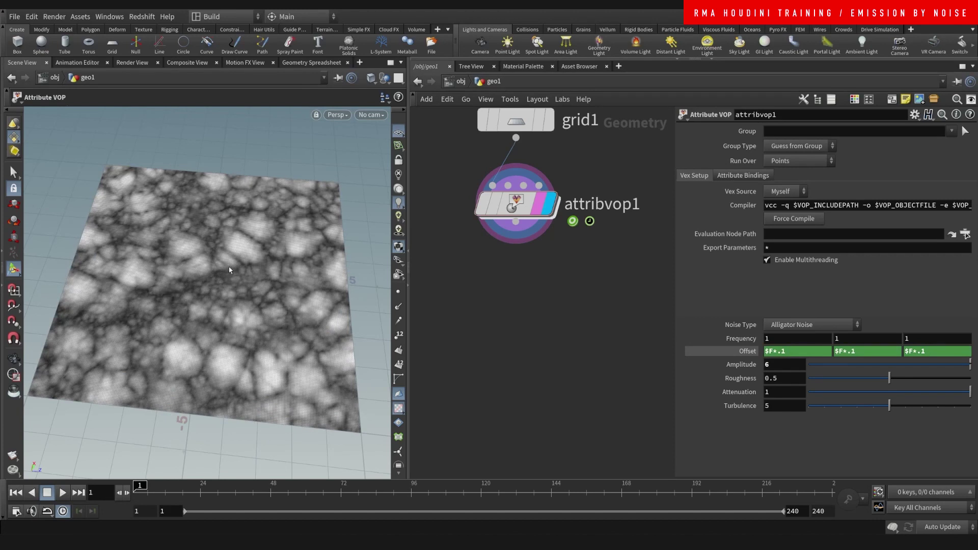
Step: Add a Group Expression node, groupexpression1, wired after attribvop1
key(Tab)
text(g)
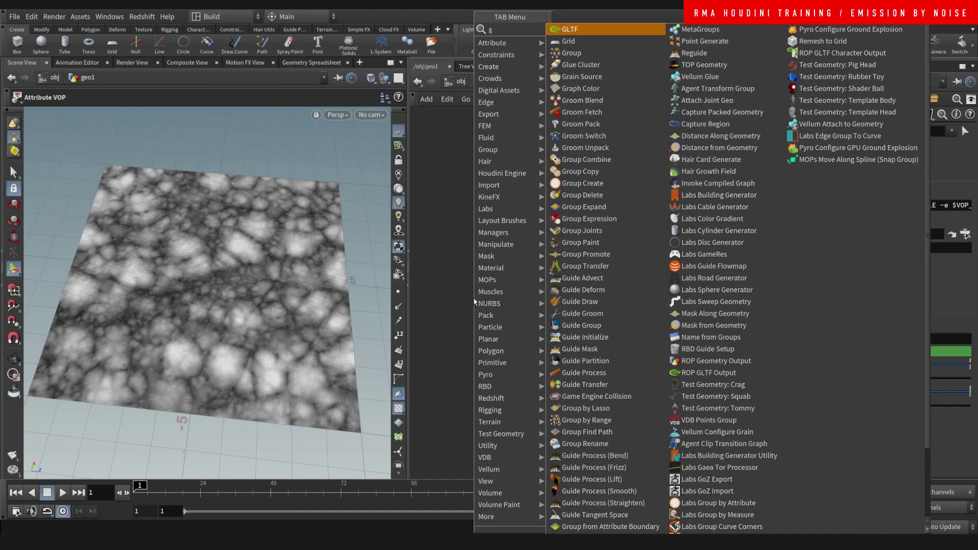
key(BackSpace)
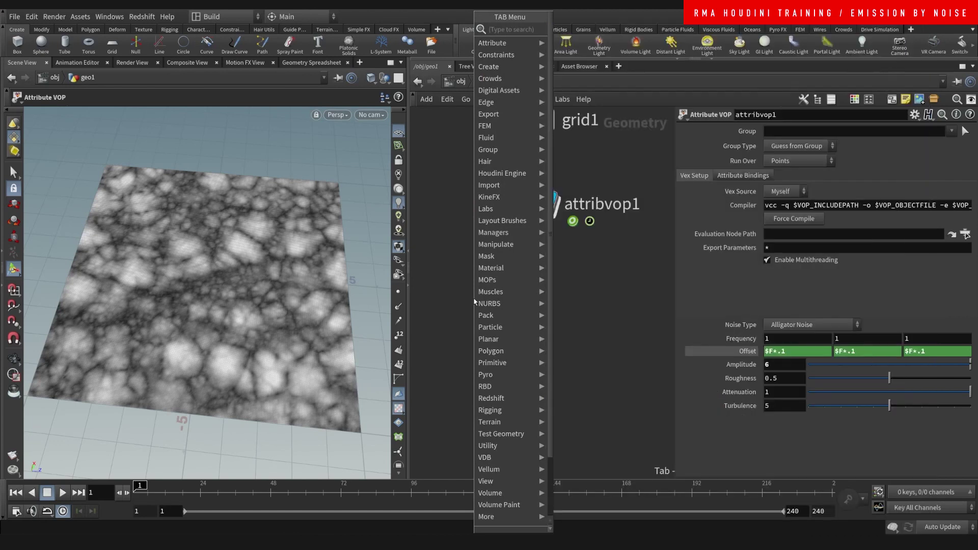
text(groupex)
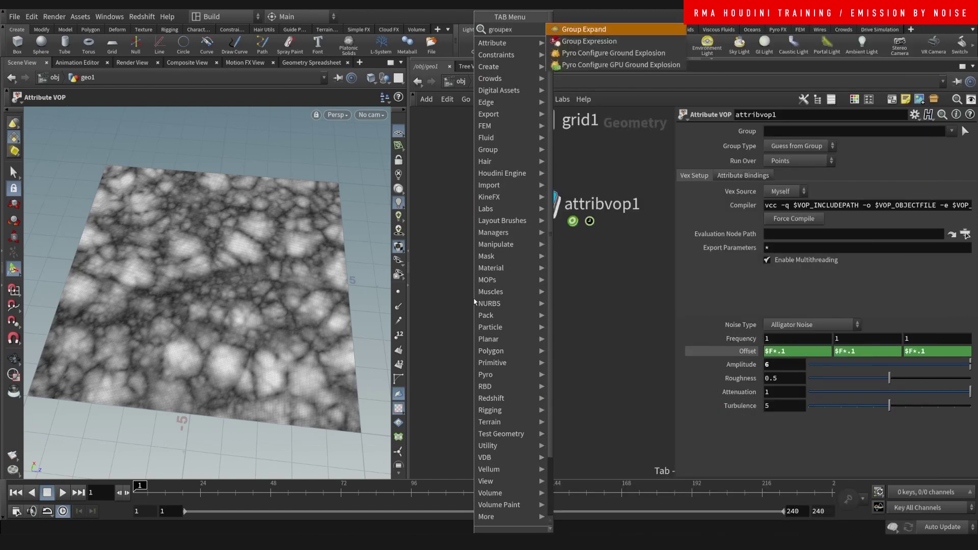
key(Down)
key(Return)
click(474, 302)
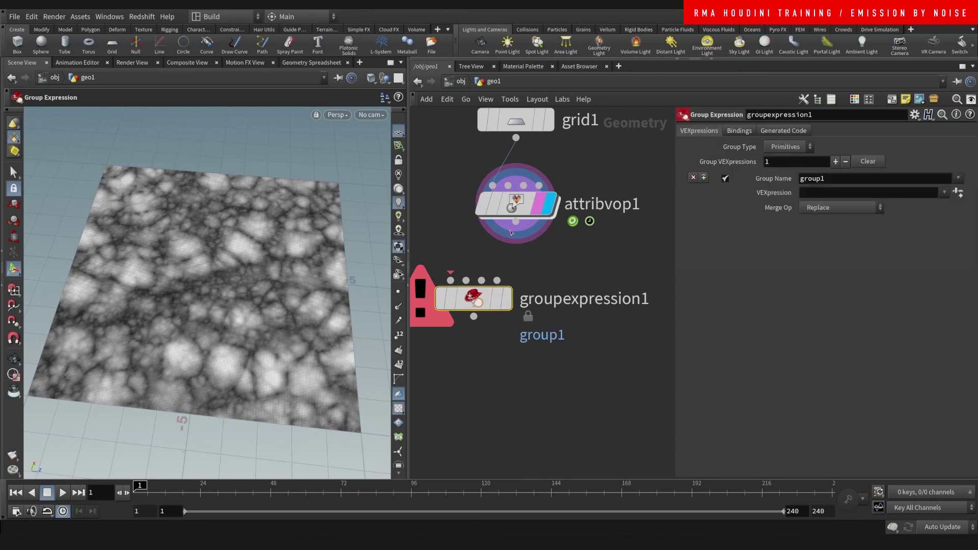
drag(515, 222, 450, 280)
click(785, 146)
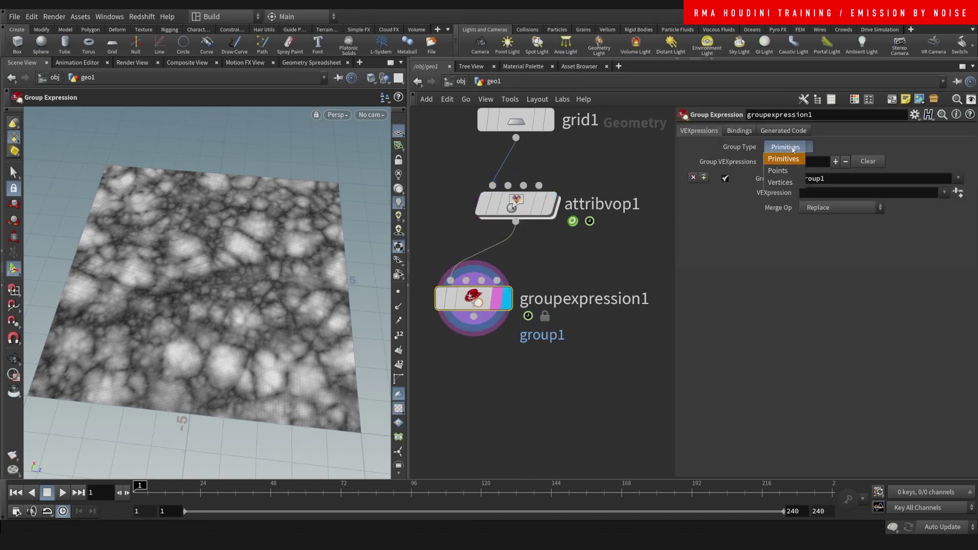
click(778, 170)
click(835, 193)
text(@Cd.r>)
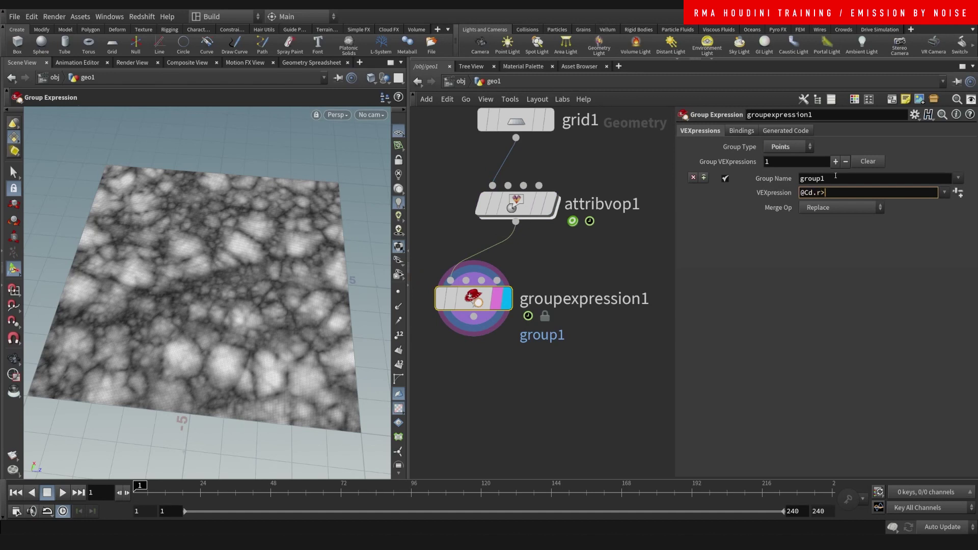
text(.1)
key(Return)
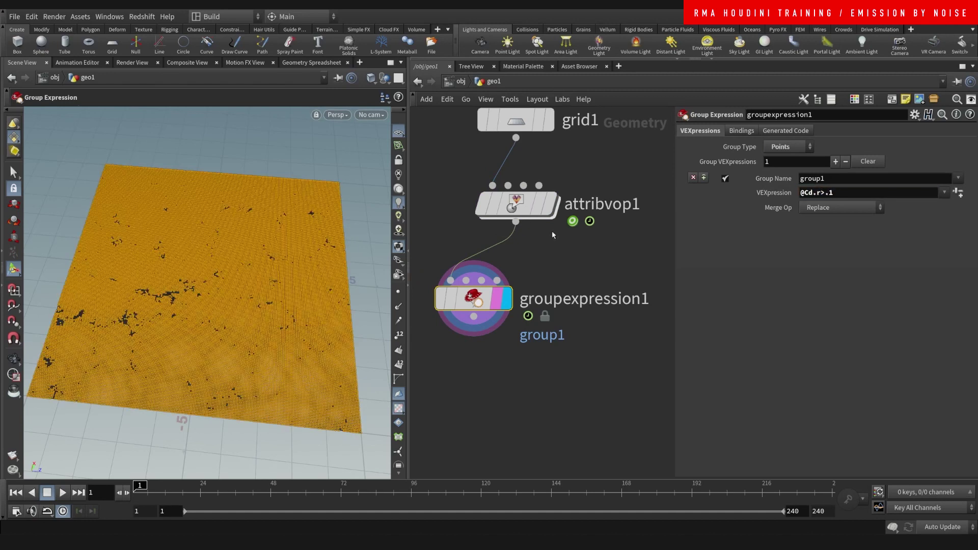
Step: Drag attribvop1's noise Amplitude to about 0.717, checking the group pattern at frame 23
click(519, 201)
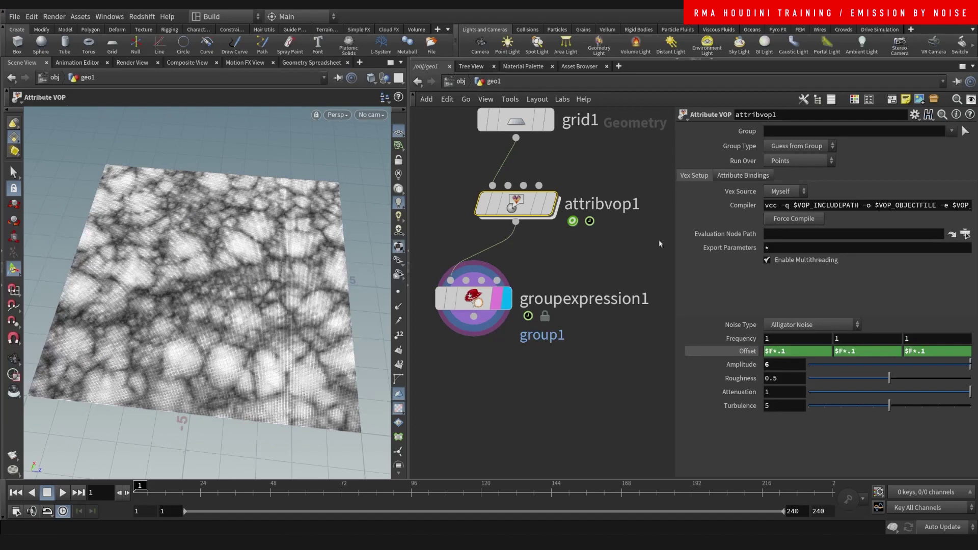
middle_drag(742, 365, 745, 318)
click(904, 365)
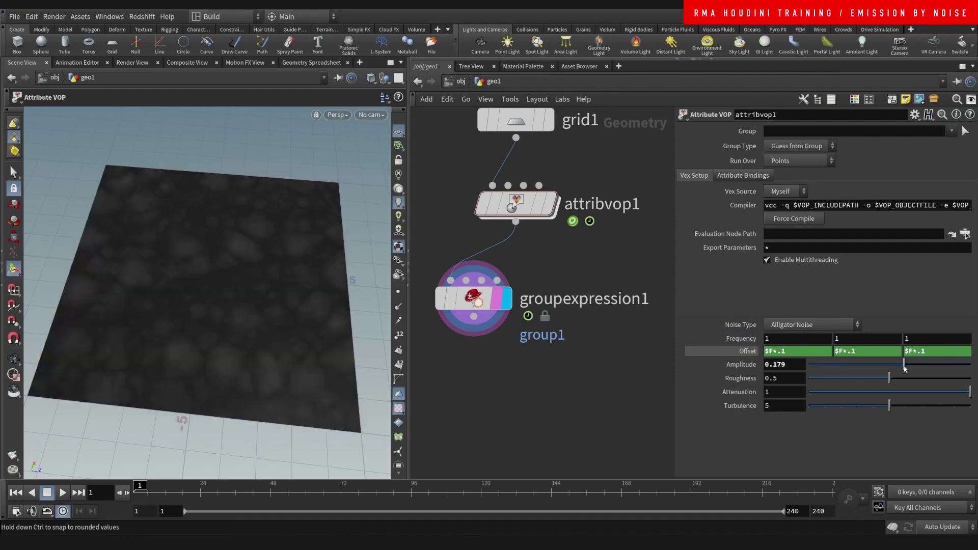
drag(905, 365, 928, 365)
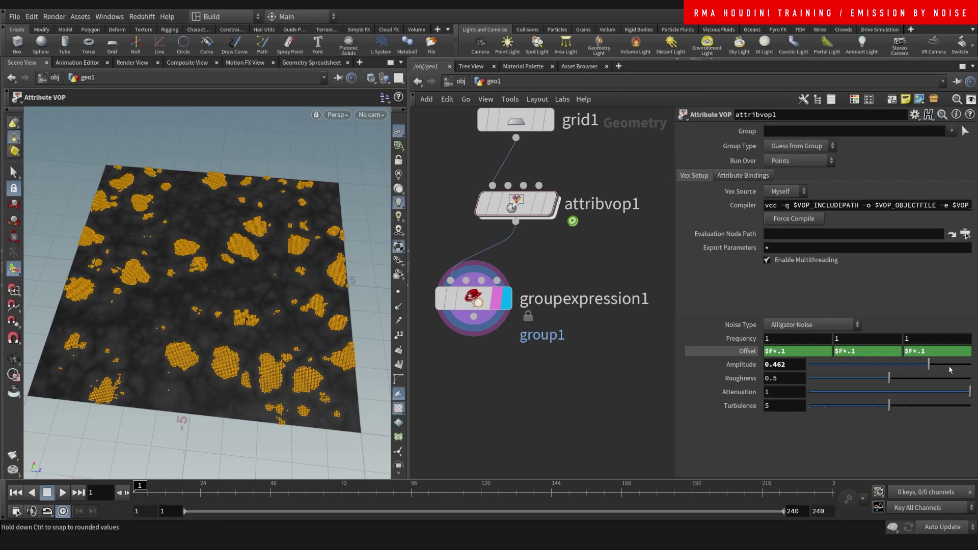
drag(928, 365, 947, 364)
click(197, 490)
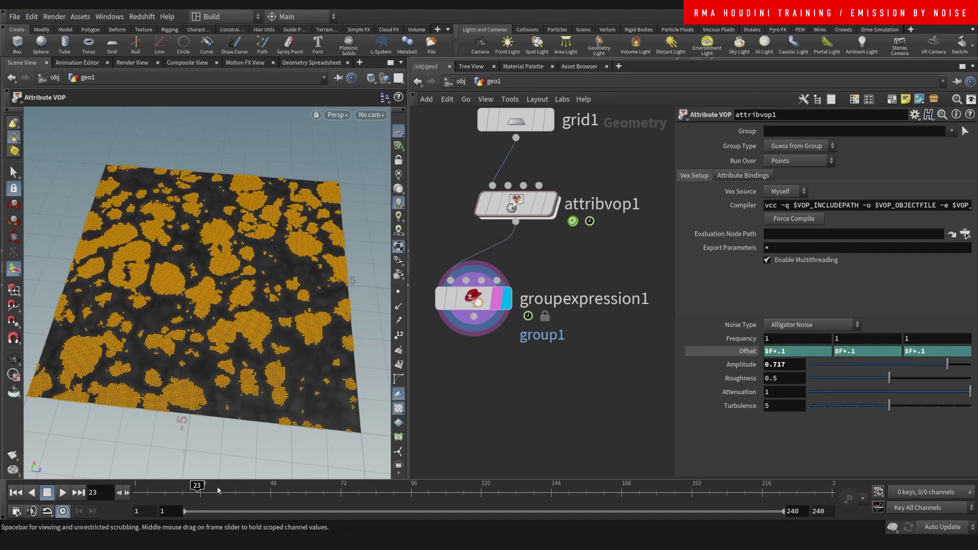
click(474, 298)
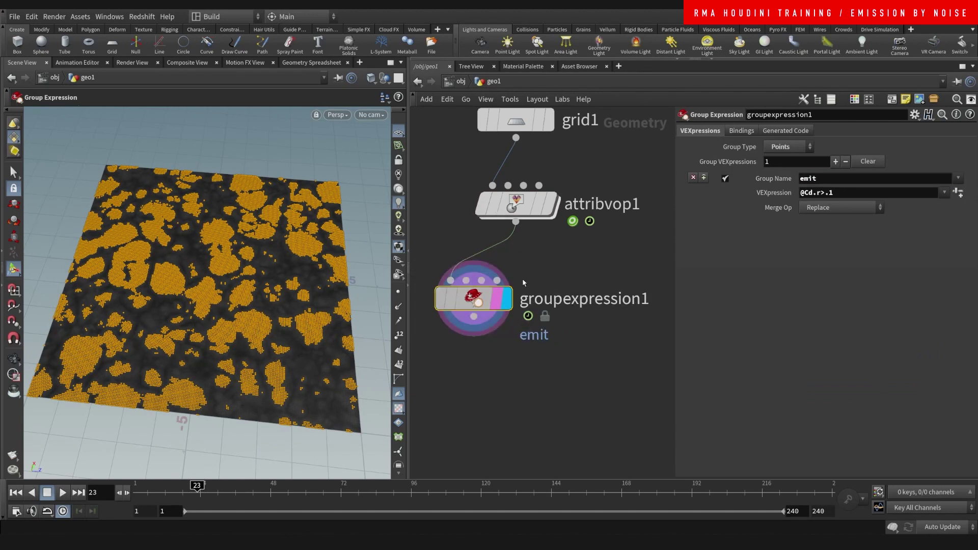
Step: Move the group node up beside attribvop1 and place a POP Network node below it
drag(473, 298, 515, 276)
key(Tab)
key(Escape)
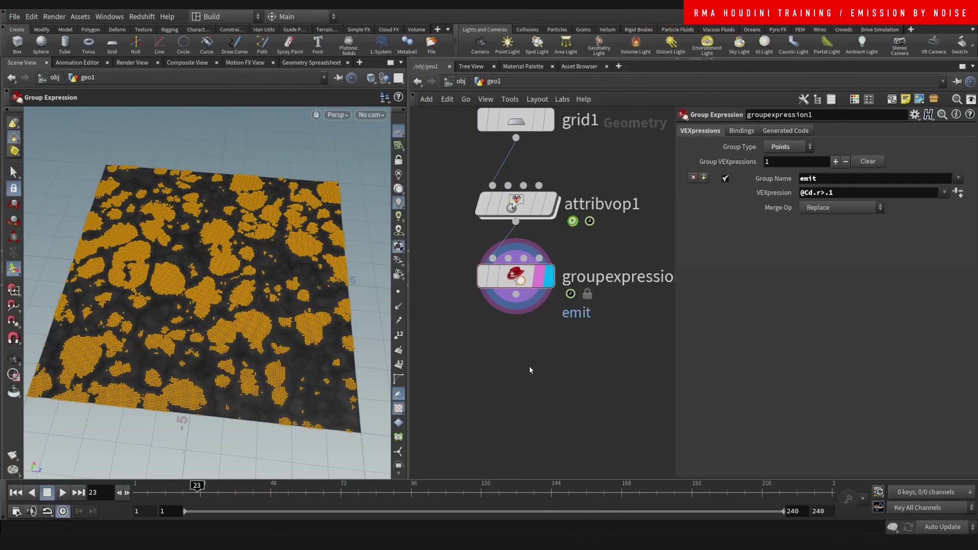
click(529, 370)
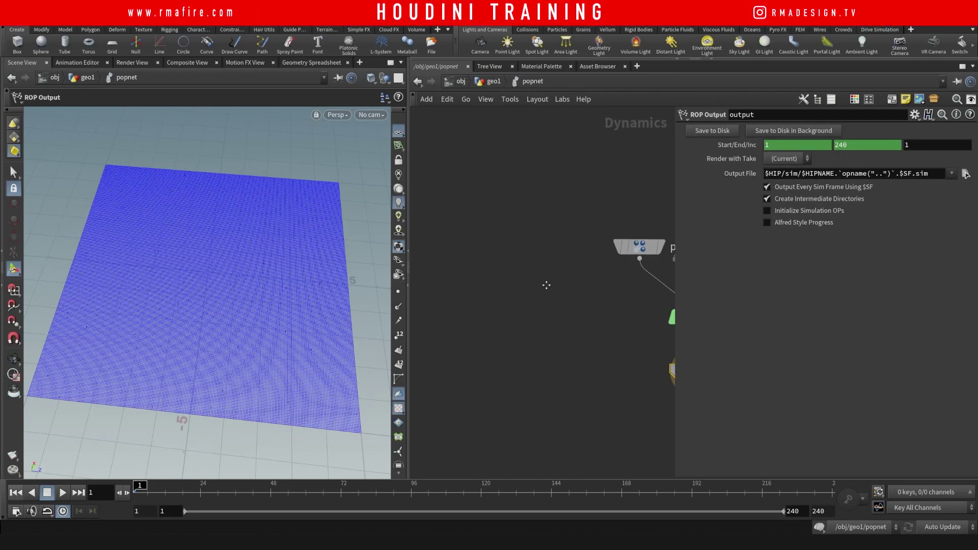
Step: Set source_first_input's Source Group to emit and frame all nodes
middle_drag(546, 285, 313, 347)
click(515, 275)
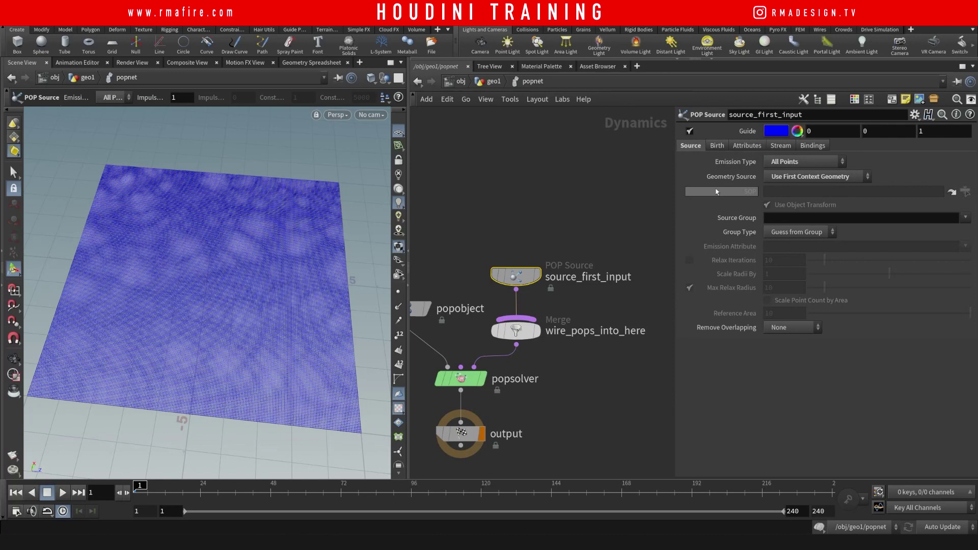
click(965, 217)
click(922, 242)
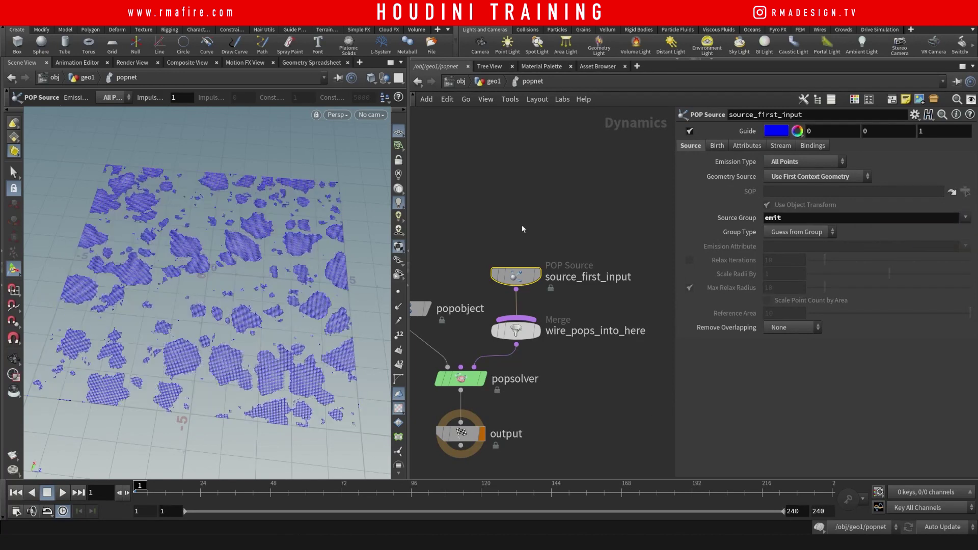
key(h)
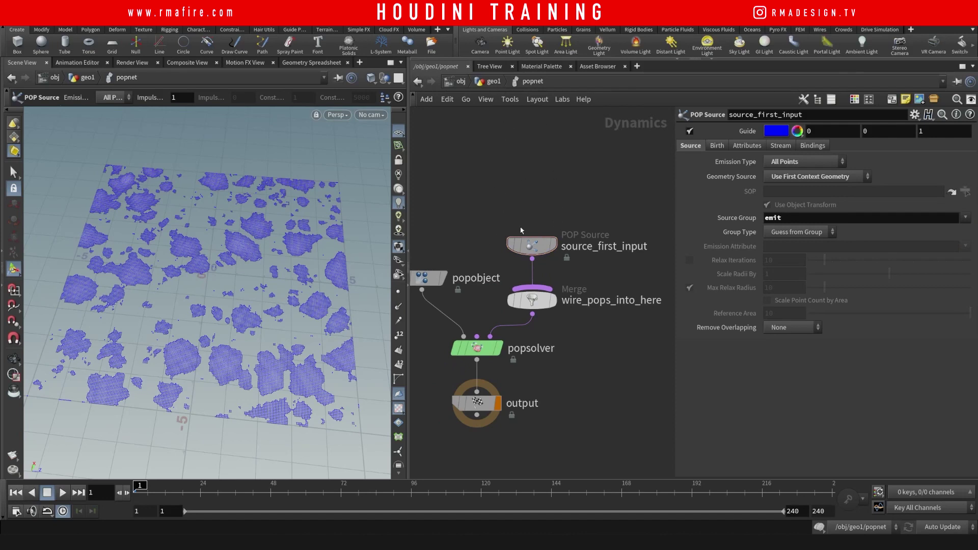
Step: Insert a POP Force node on the wire below source_first_input and briefly play the simulation
drag(532, 245, 530, 163)
key(Tab)
text(pop)
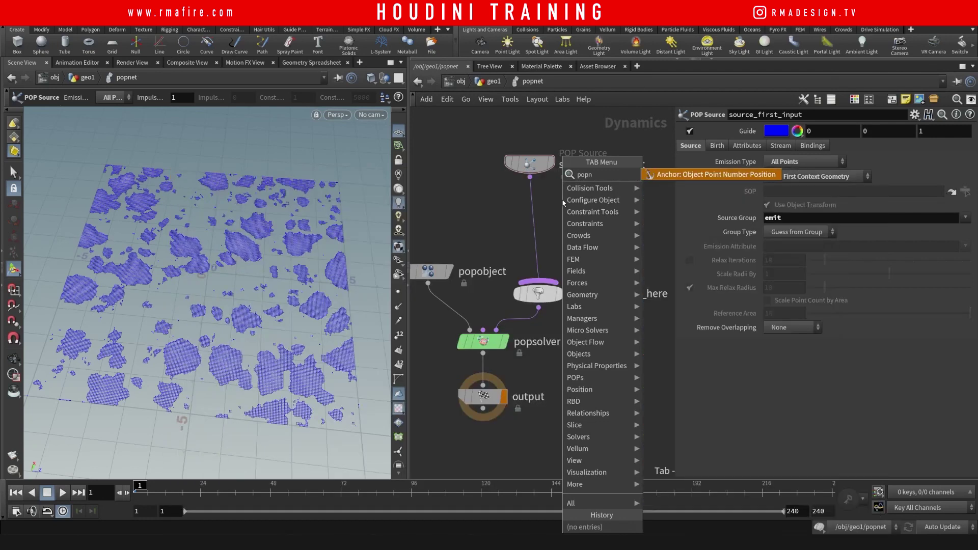
key(BackSpace)
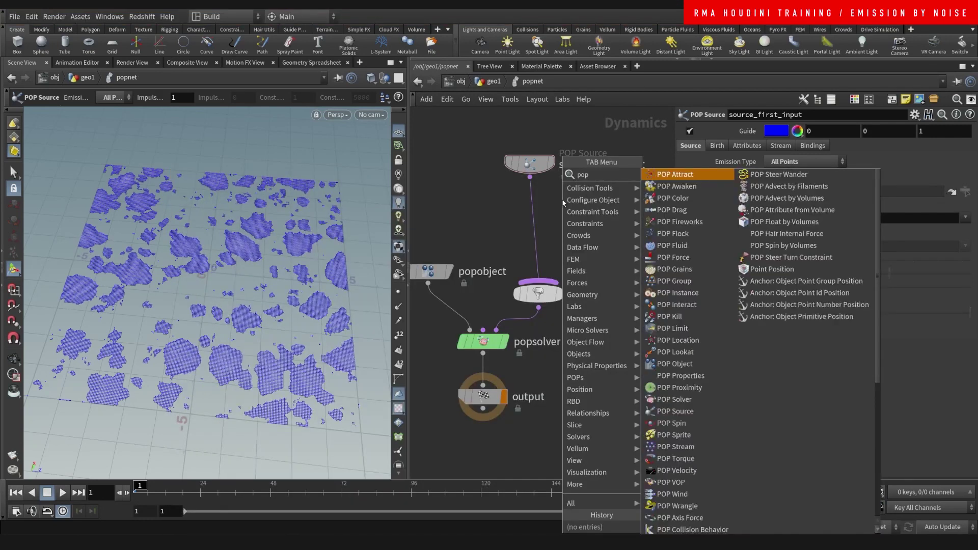
text(force)
key(Return)
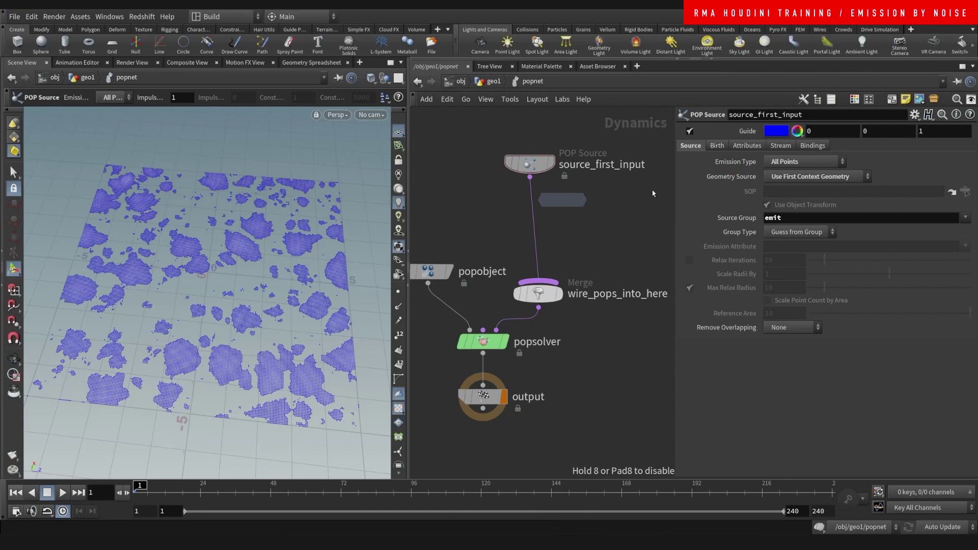
click(541, 221)
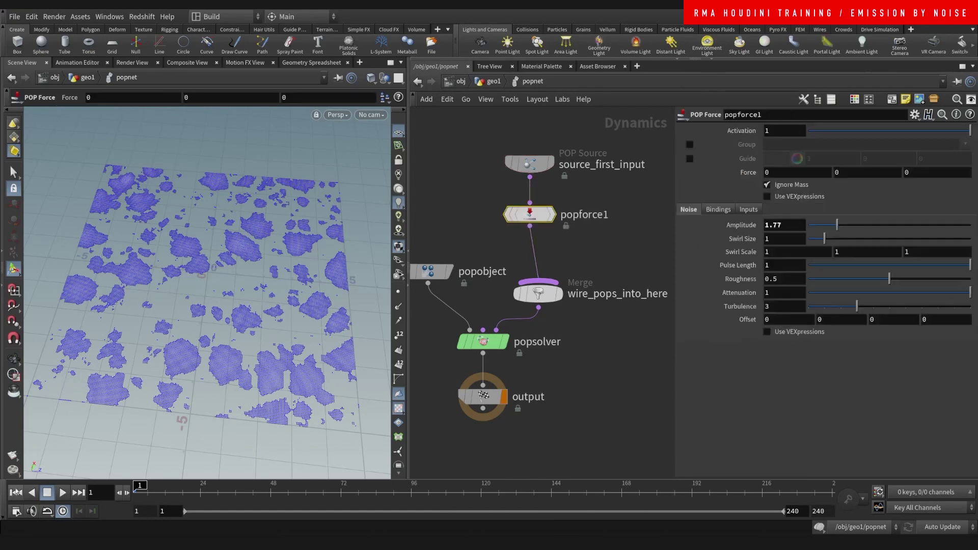
click(63, 493)
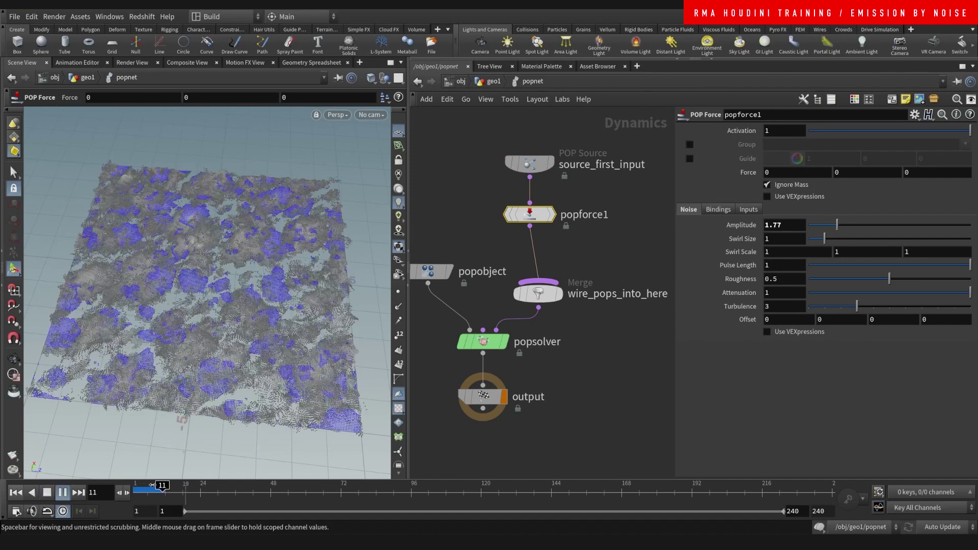
click(144, 486)
Step: From geo1, play the rising particle cloud, scrub back to frame 9, and re-enter popnet
key(u)
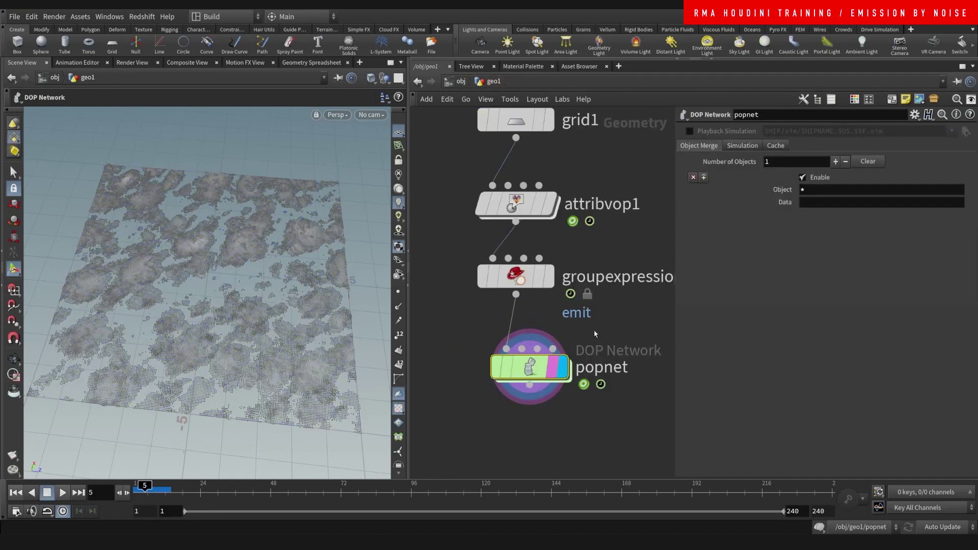
key(Escape)
drag(245, 365, 257, 339)
key(Escape)
click(62, 492)
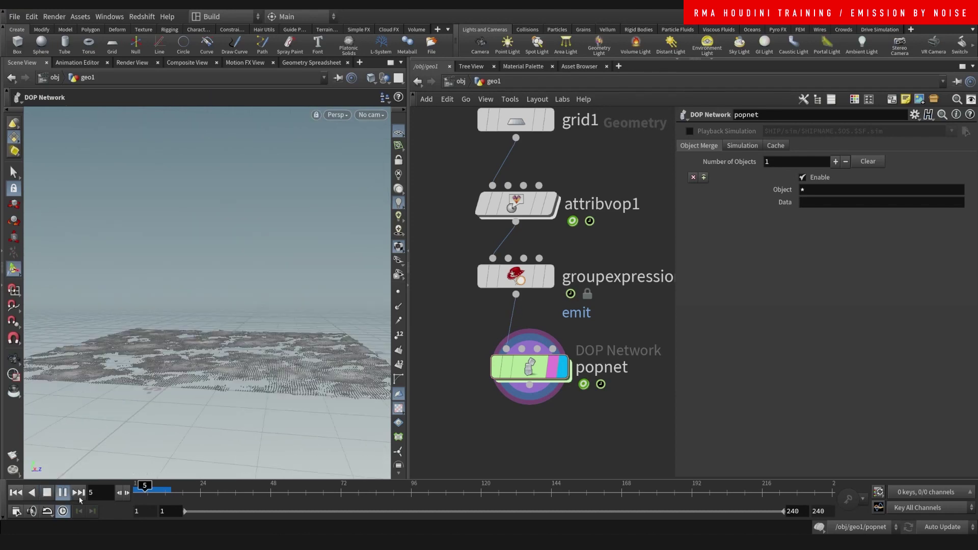
key(Escape)
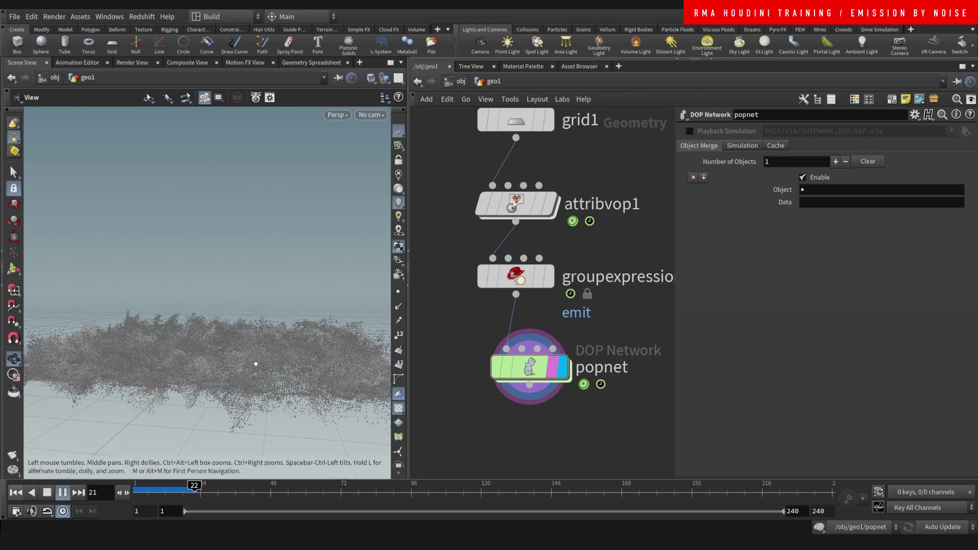
scroll(256, 363, up, 5)
key(Escape)
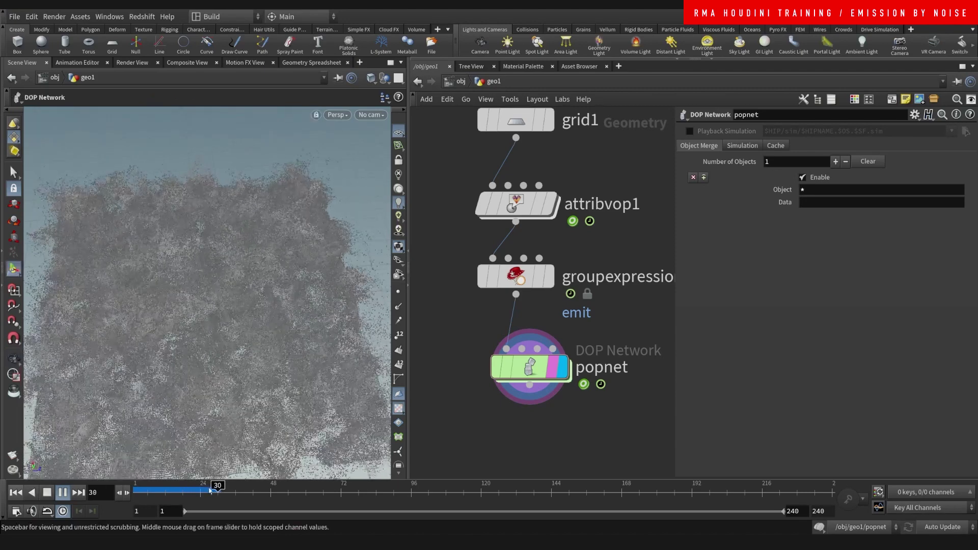
drag(209, 490, 160, 487)
double_click(530, 367)
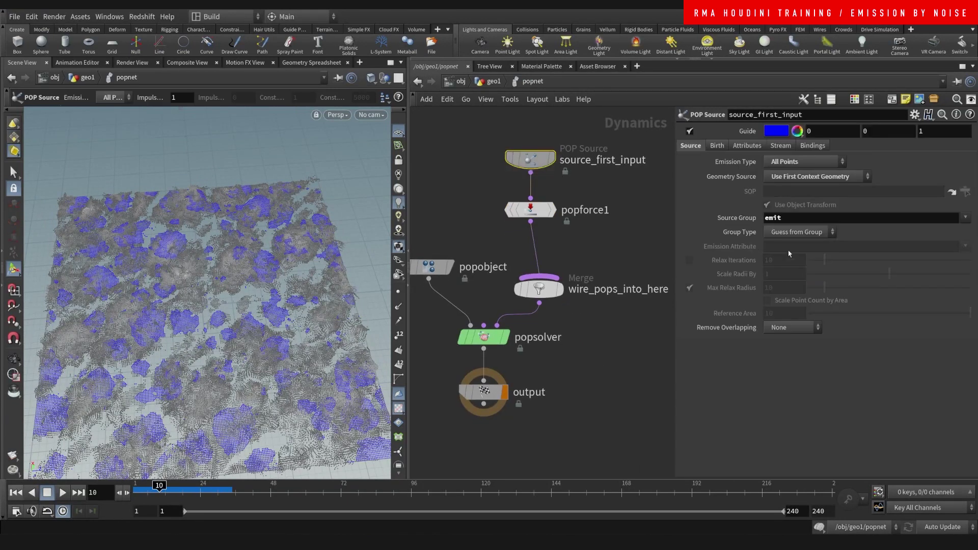
Step: Try a Life Expectancy of 1 with .5 variance on the Birth tab and play the simulation from frame one to preview it
click(716, 145)
double_click(791, 283)
text(1)
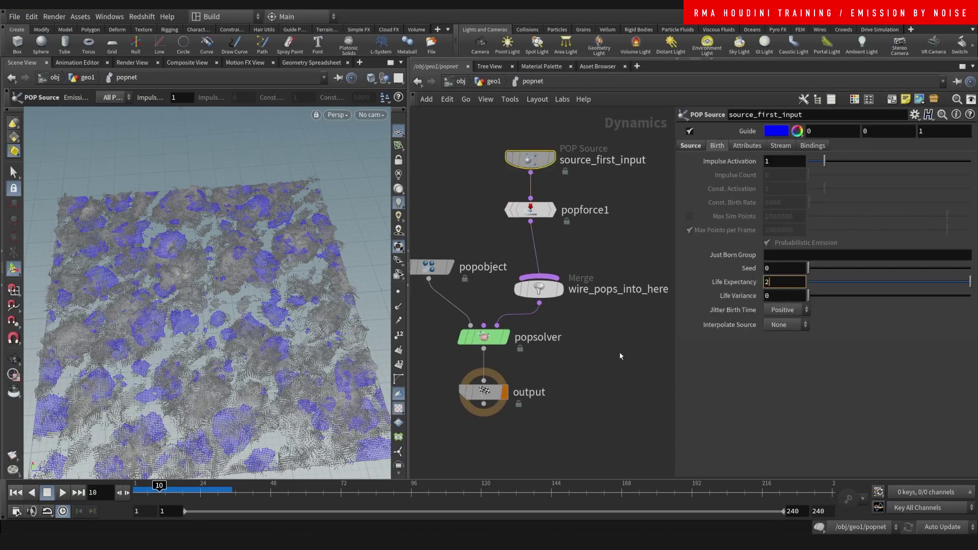
click(766, 295)
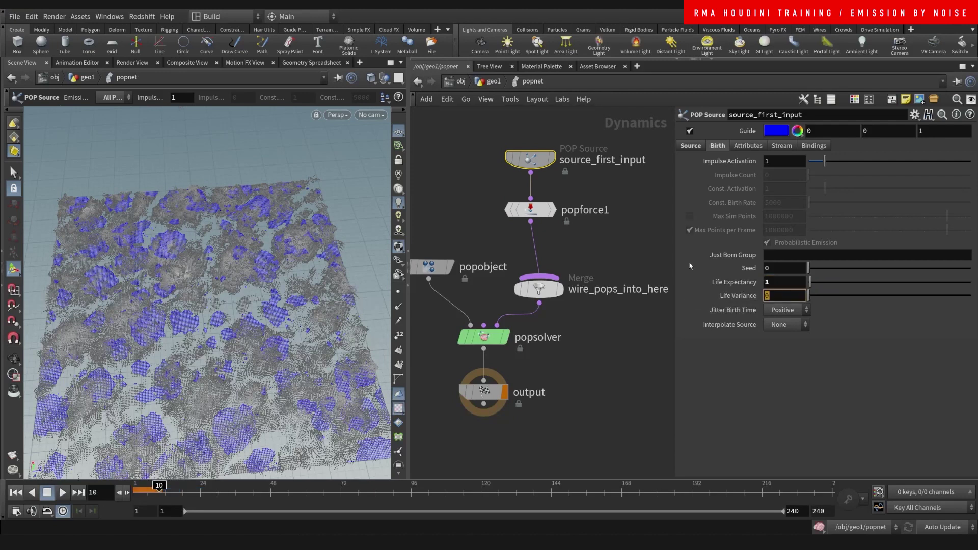
text(.5)
key(Return)
click(16, 492)
click(63, 493)
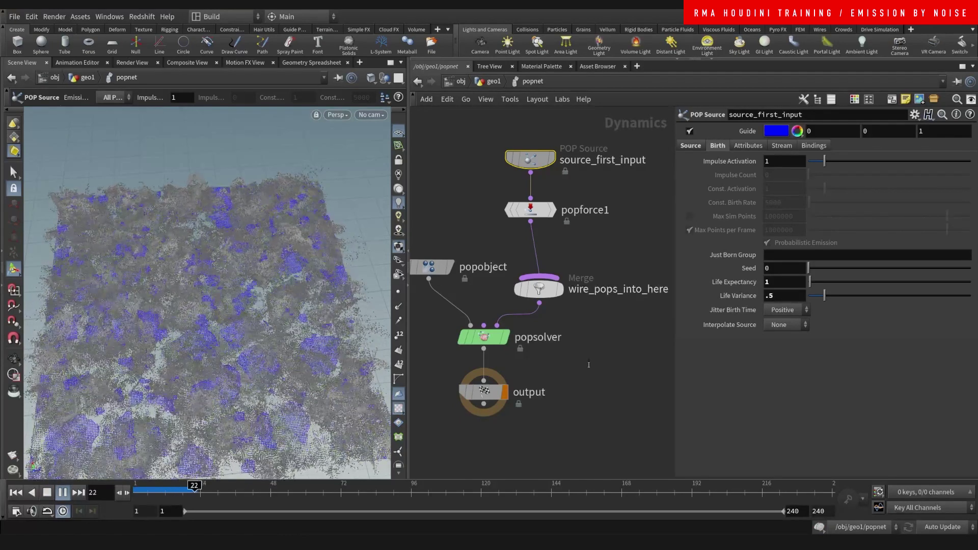
click(150, 488)
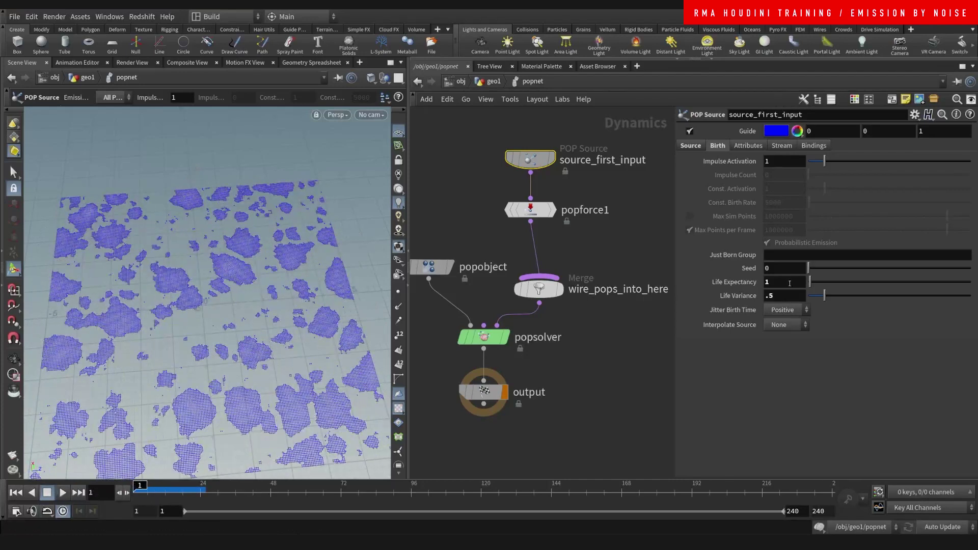
Step: Shorten particle life to .1 with .01 variance, then go back up to geo1
click(785, 282)
text(.1)
key(Tab)
text(.)
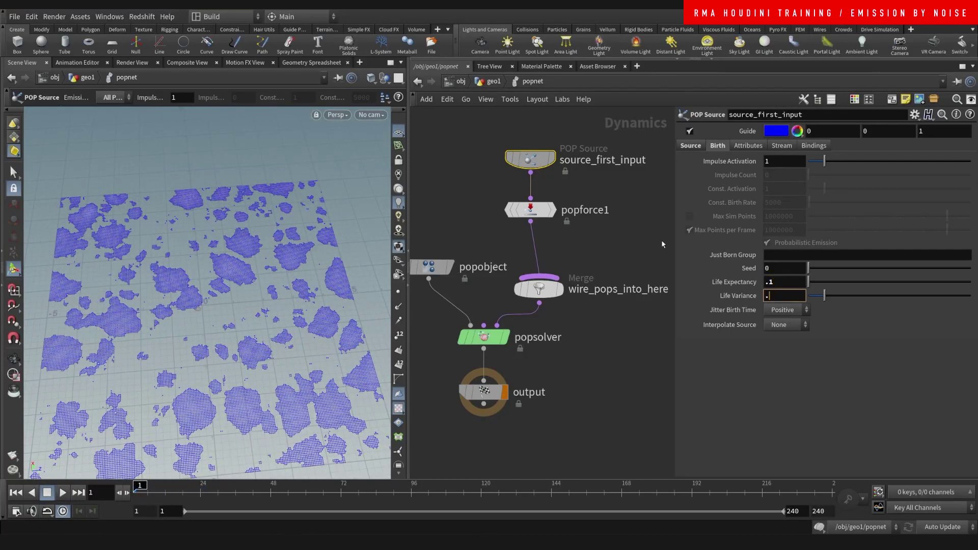
text(01)
key(Return)
click(490, 81)
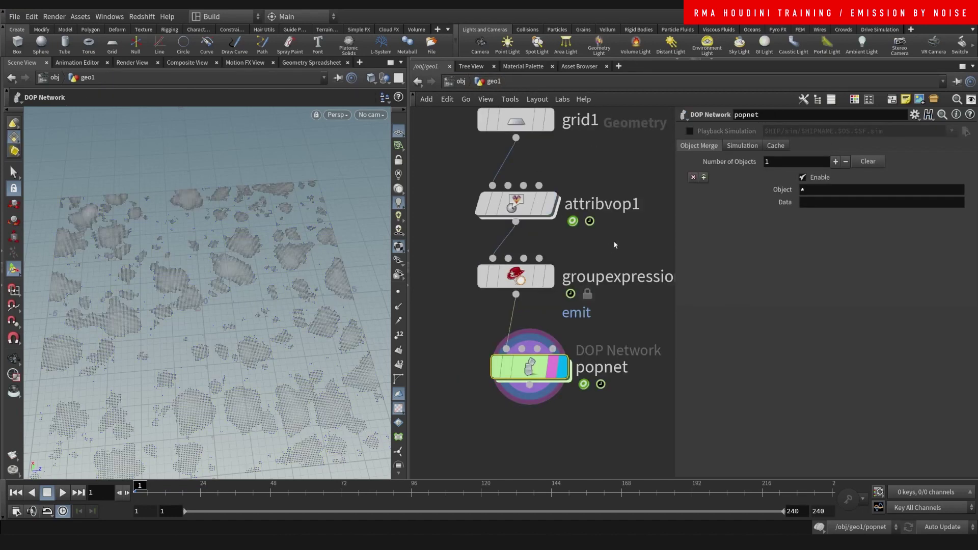
click(63, 492)
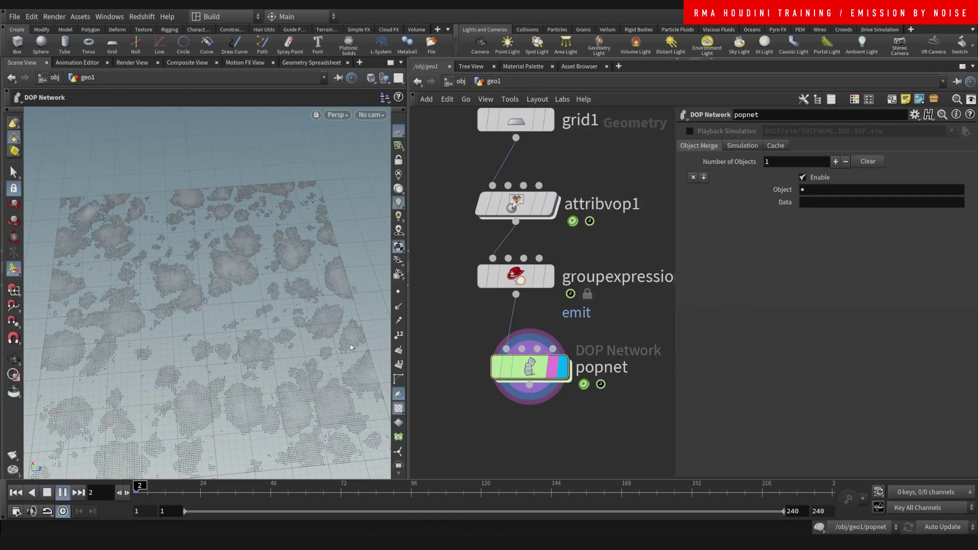
key(Escape)
drag(286, 326, 300, 375)
key(Return)
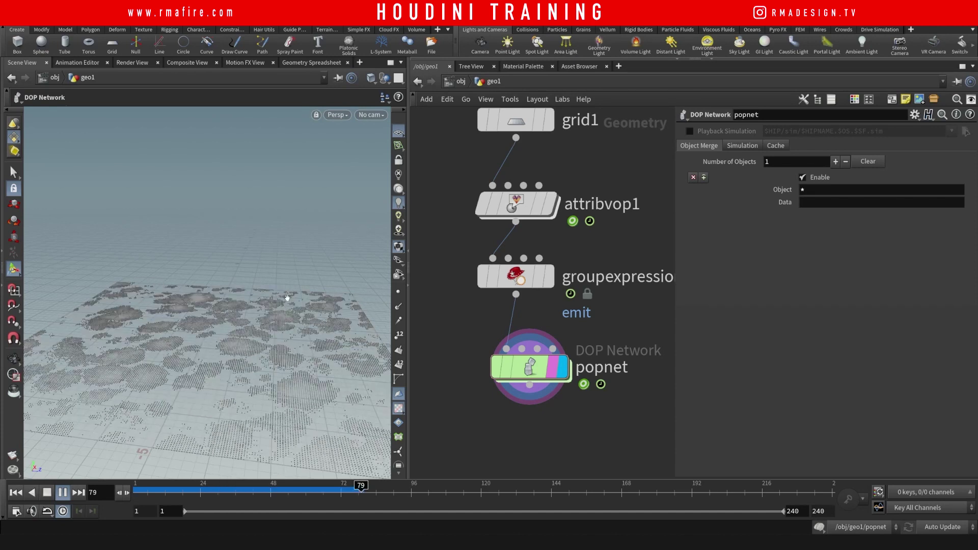
key(Escape)
drag(286, 298, 251, 313)
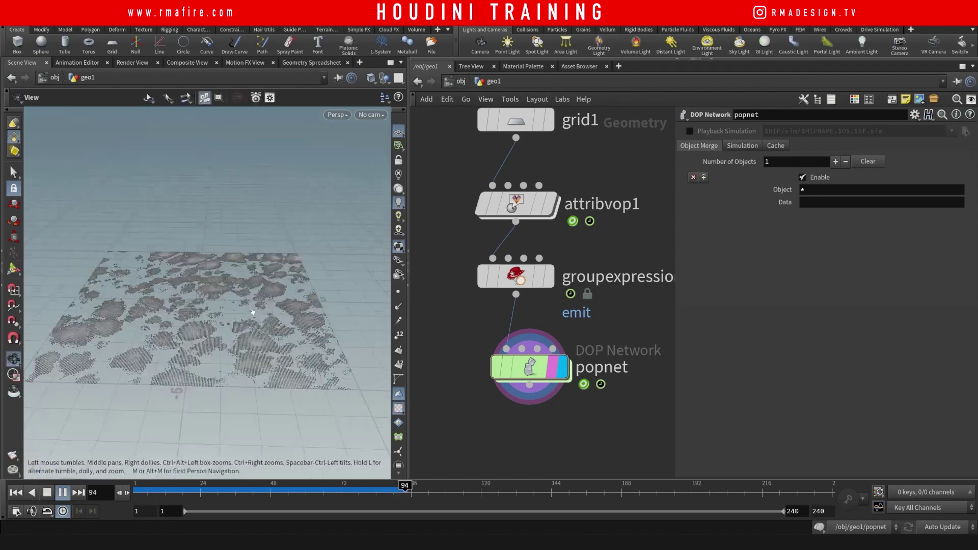
right_drag(251, 314, 256, 330)
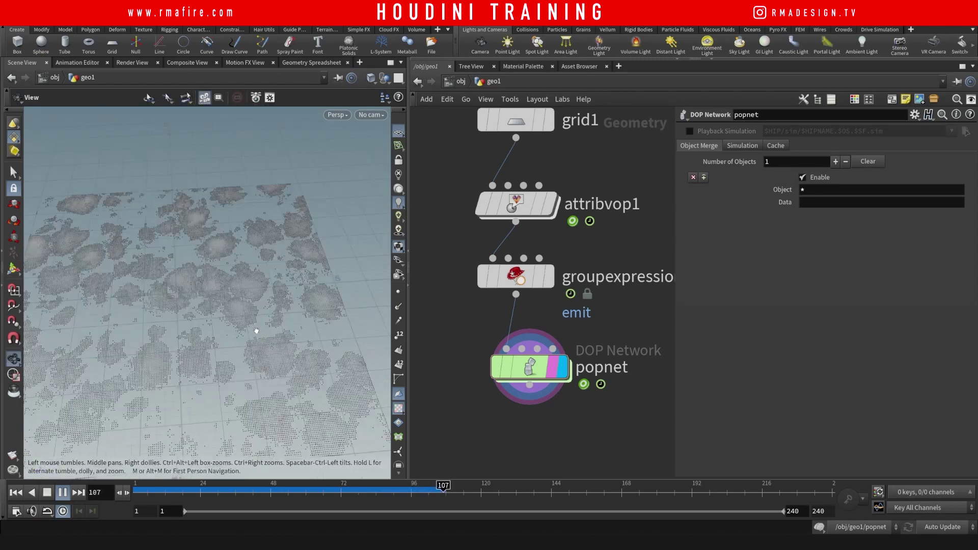
key(Return)
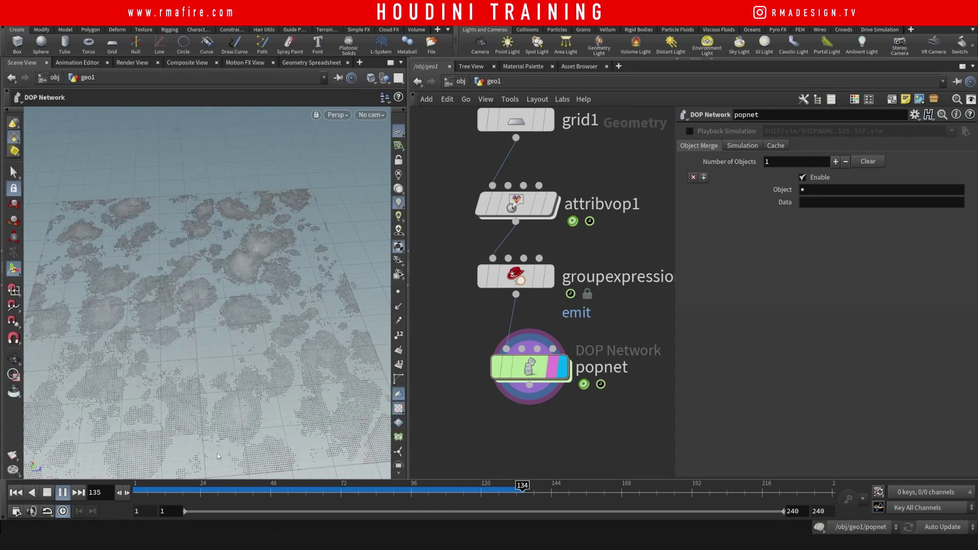
key(Escape)
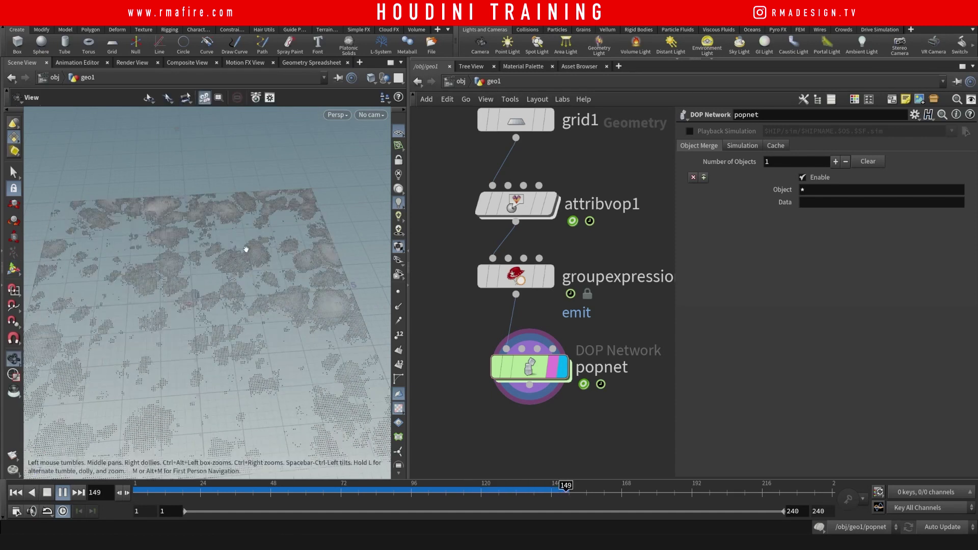
drag(246, 249, 240, 280)
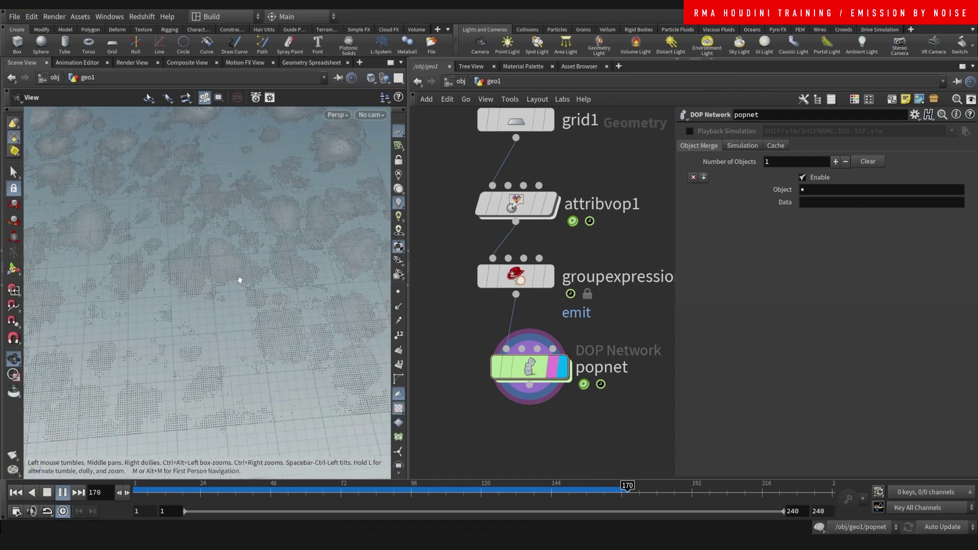
key(Return)
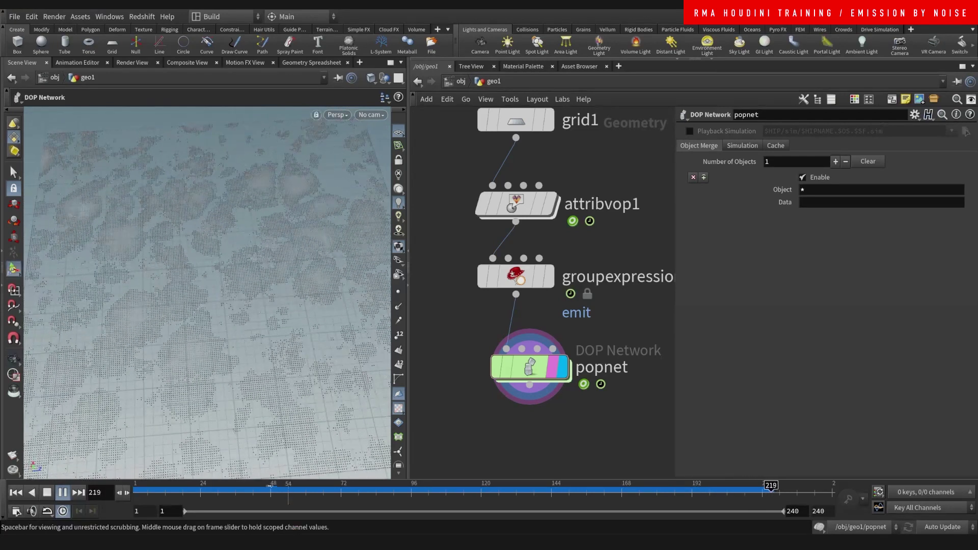
click(253, 490)
drag(253, 490, 595, 474)
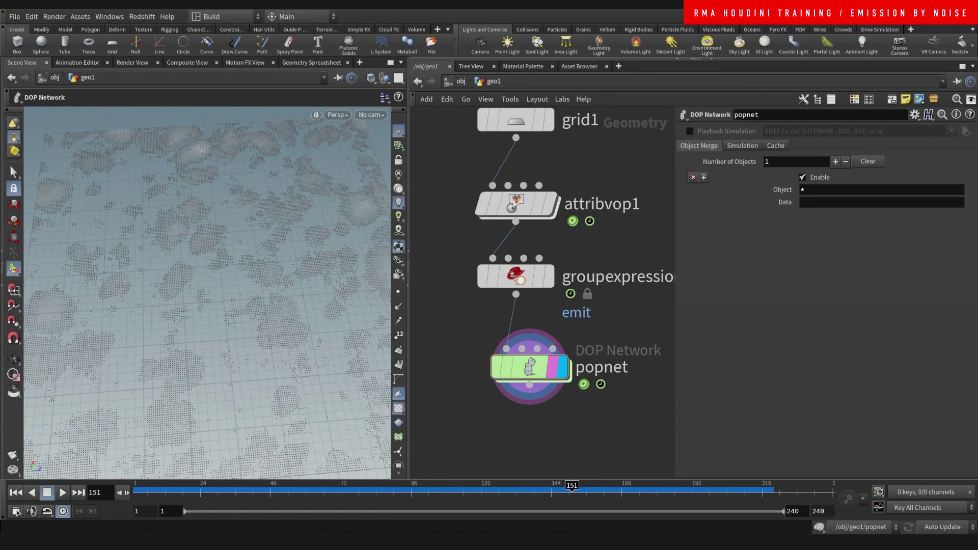